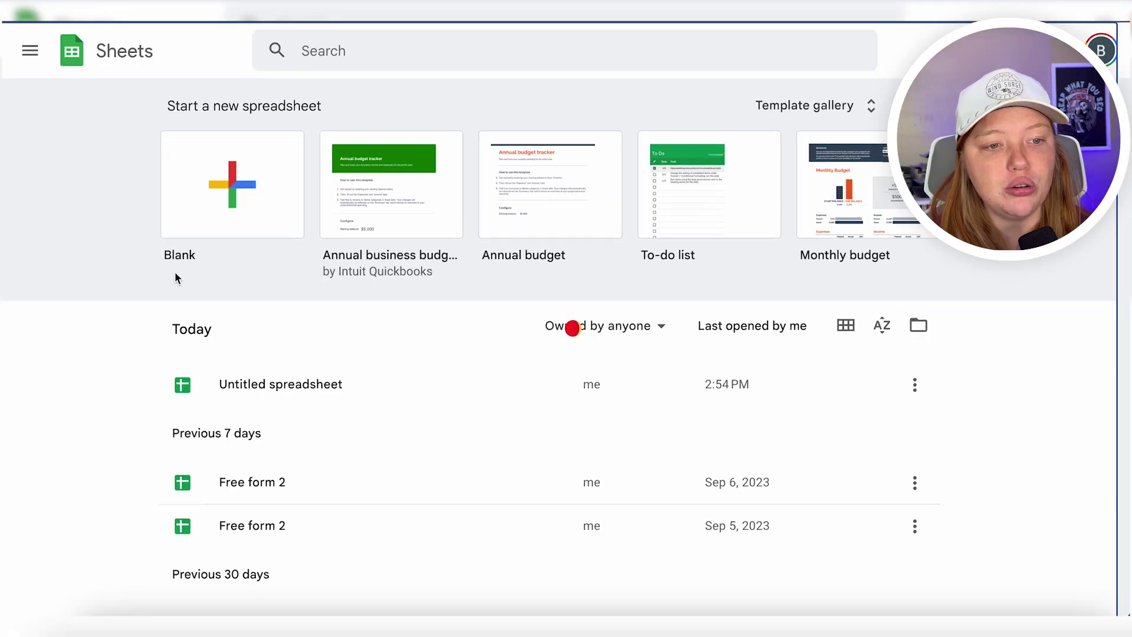
# Create a blank spreadsheet and install the SyncWith add-on found by searching 'sync'
pyautogui.click(268, 221)
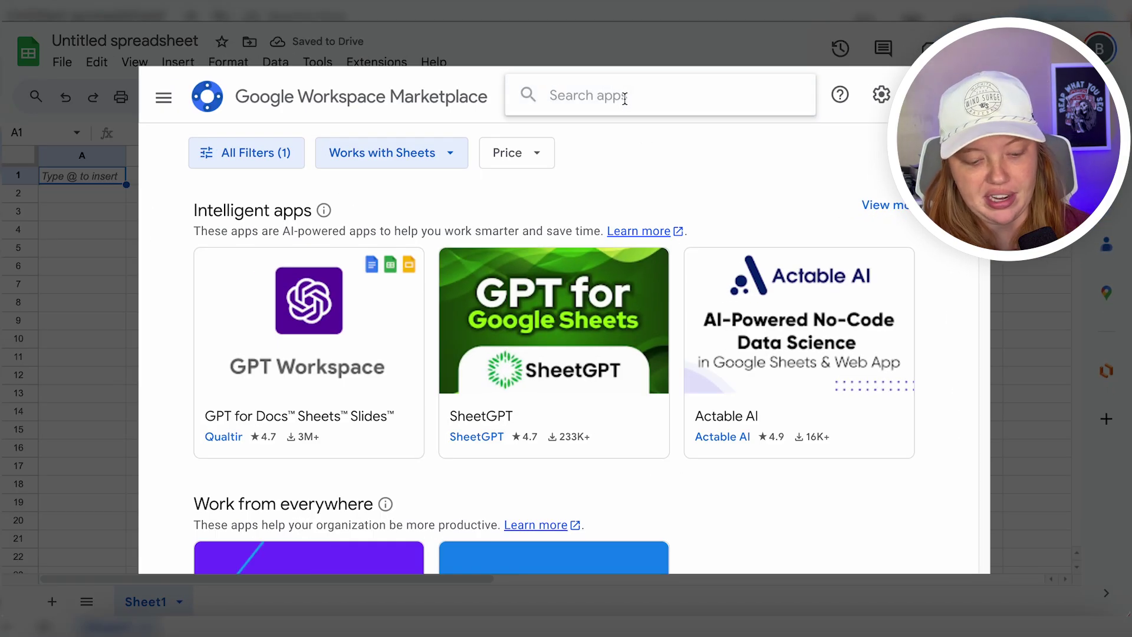
pyautogui.click(625, 99)
pyautogui.write('sync')
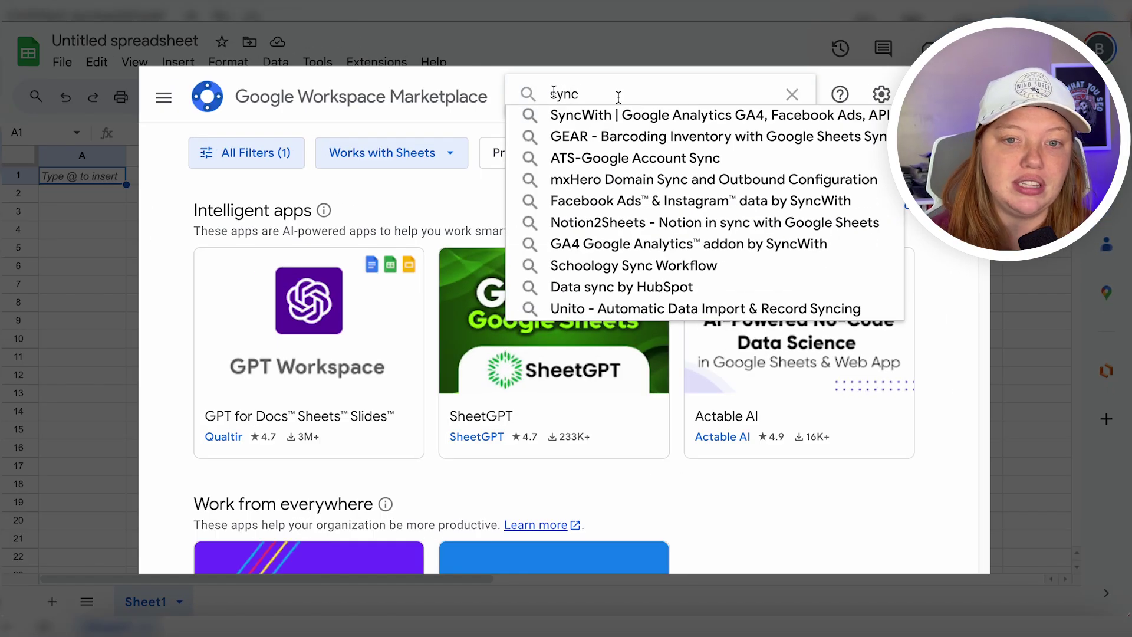
pyautogui.click(588, 118)
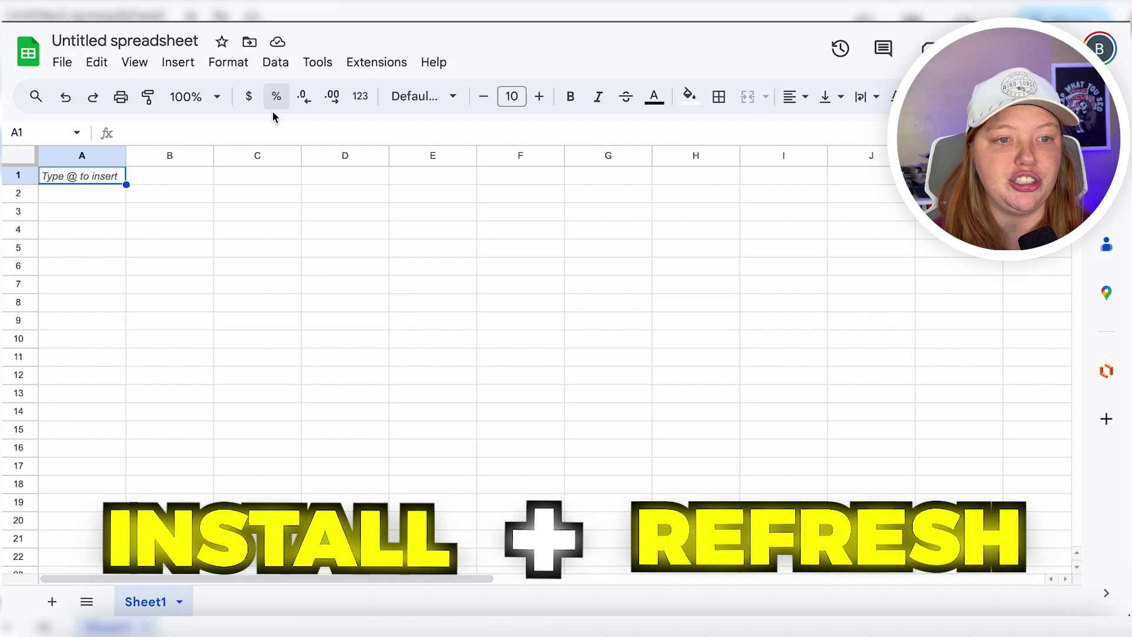
# Launch SyncWith from Extensions and start a Google Analytics v3 report from its connector list
pyautogui.click(362, 64)
pyautogui.moveTo(442, 429)
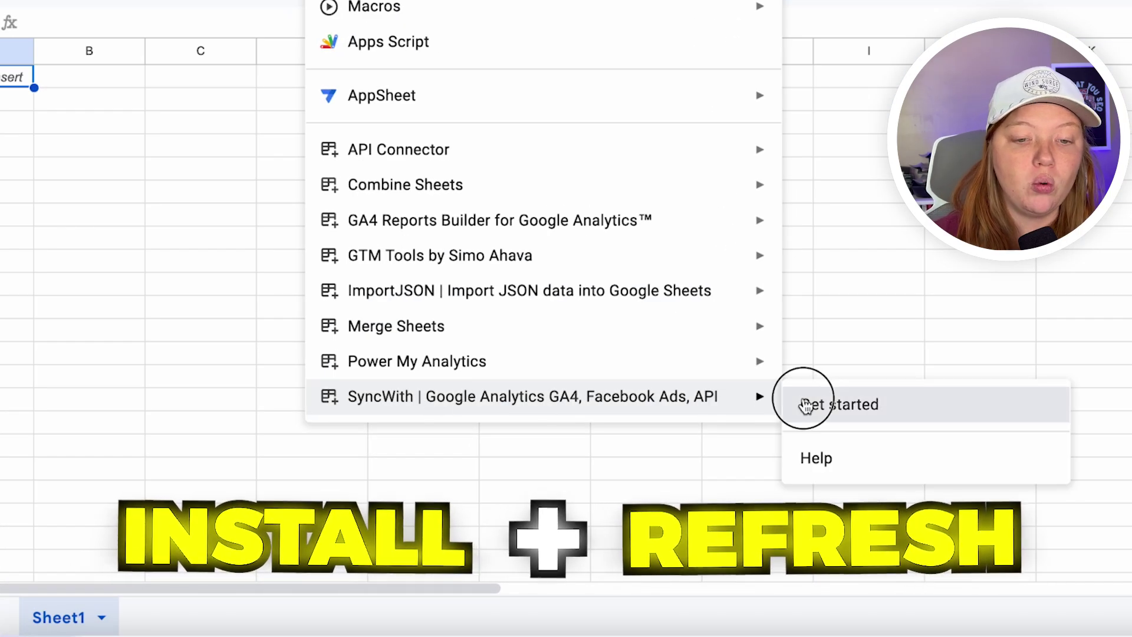
pyautogui.click(805, 405)
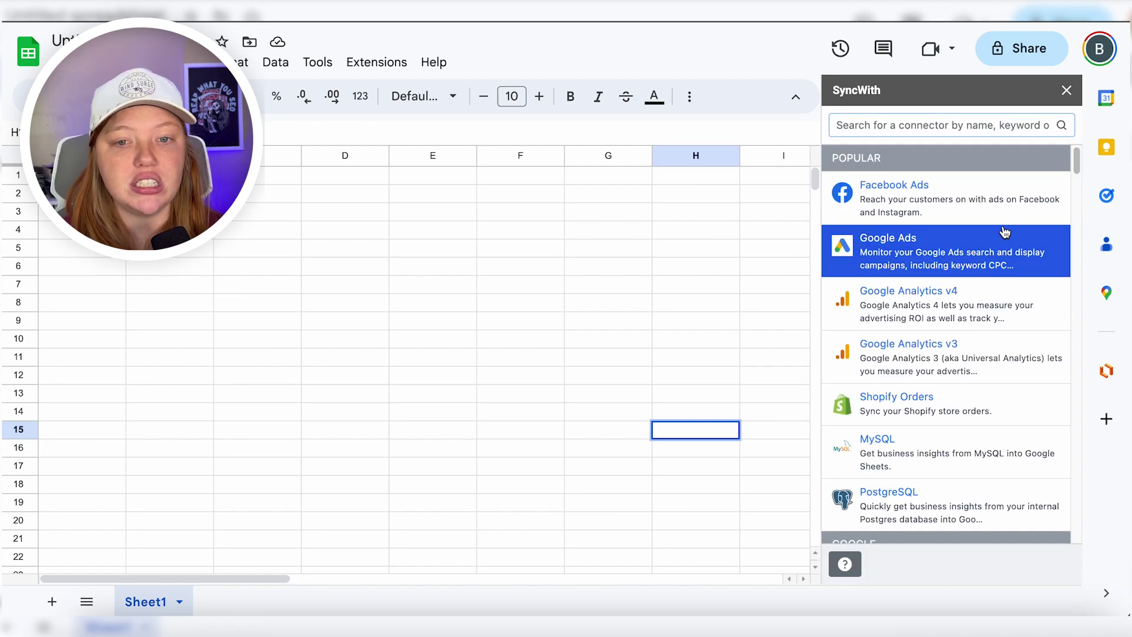
pyautogui.scroll(-3, 958, 348)
pyautogui.scroll(2, 958, 348)
pyautogui.scroll(-1, 959, 349)
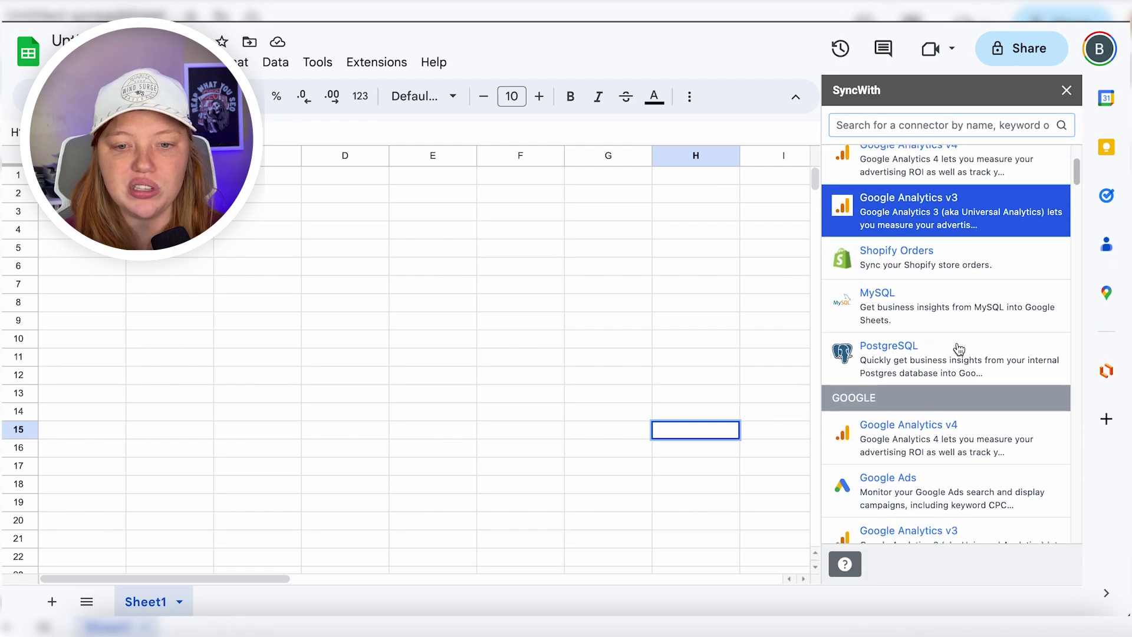
pyautogui.scroll(-10, 1011, 185)
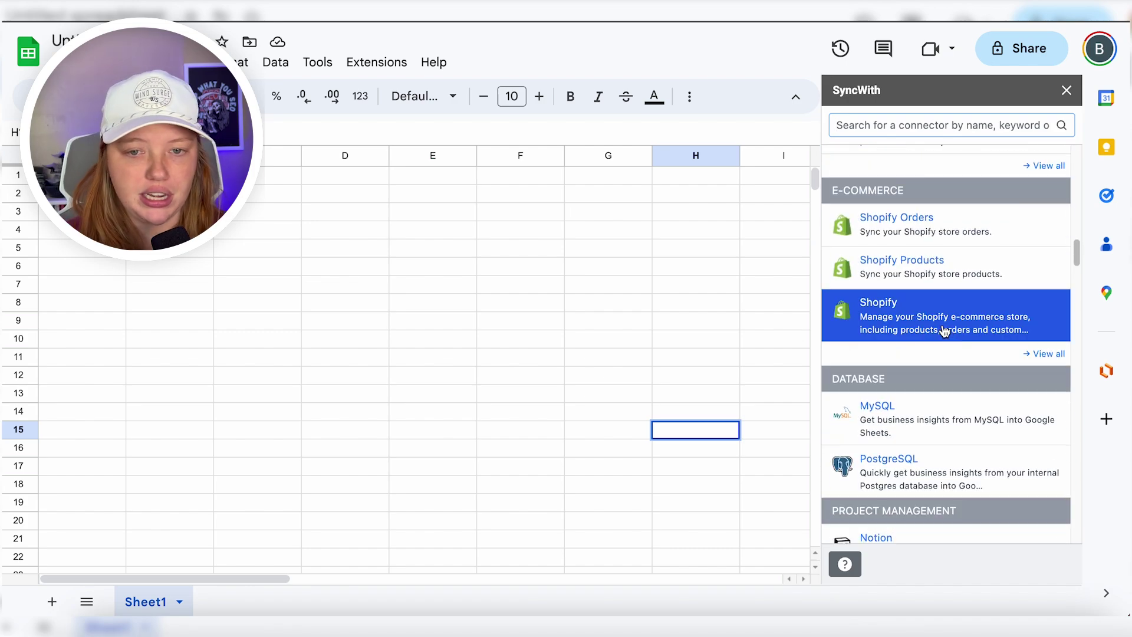
pyautogui.scroll(-5, 969, 222)
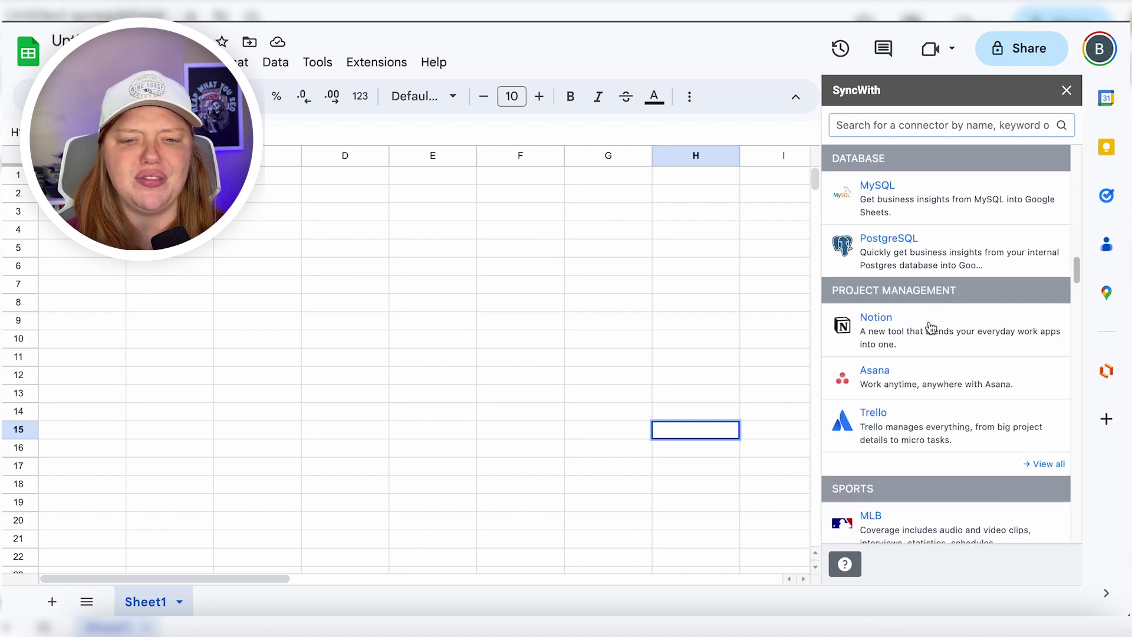
pyautogui.scroll(-12, 990, 303)
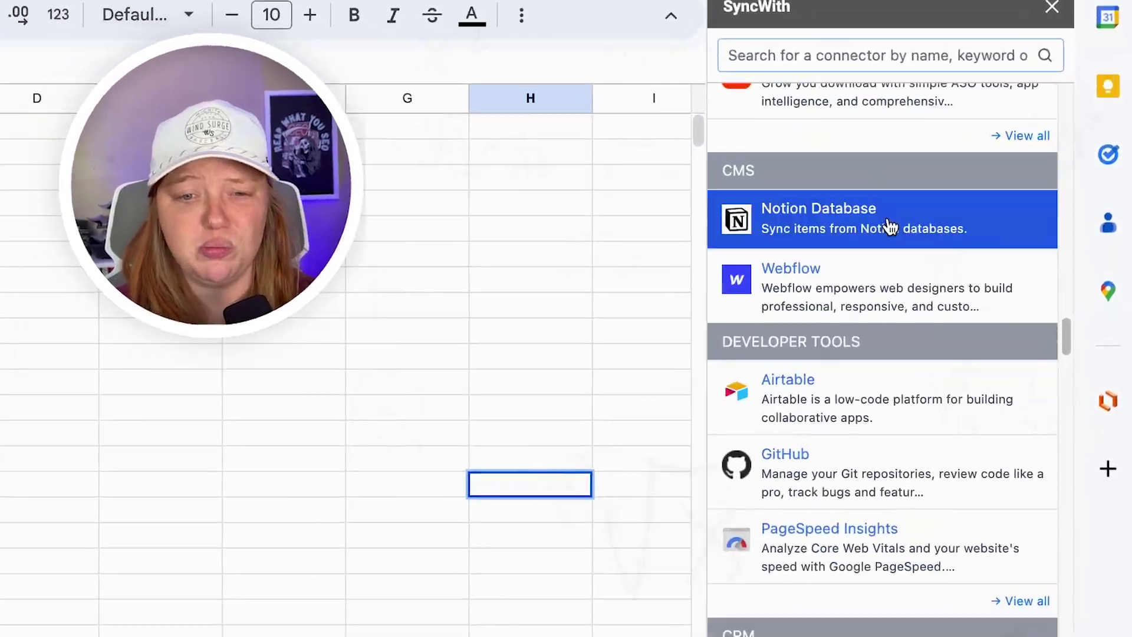
pyautogui.scroll(15, 828, 273)
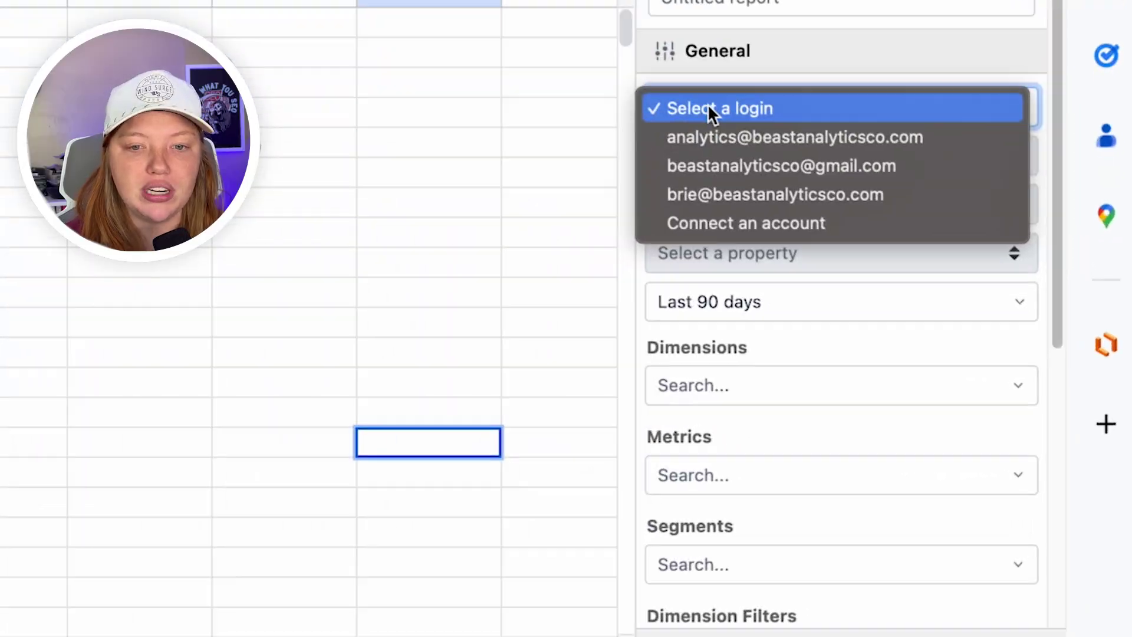
# Select the Google login, BEAST Analytics account and property, and All Web Site Data view
pyautogui.click(781, 165)
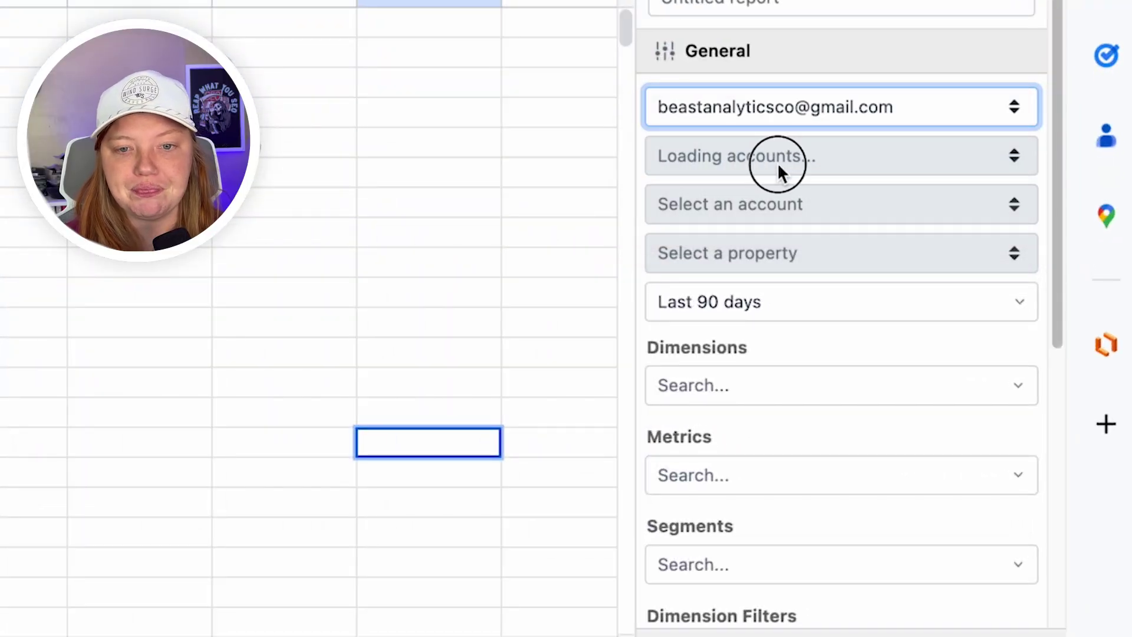
pyautogui.click(776, 157)
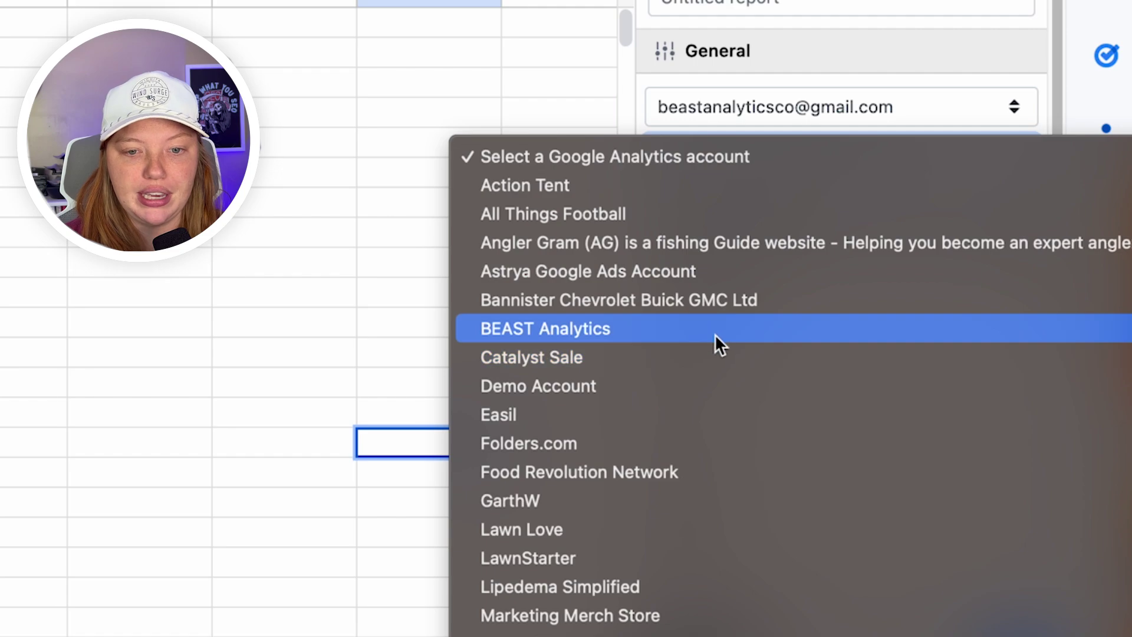
pyautogui.press('Escape')
pyautogui.click(783, 206)
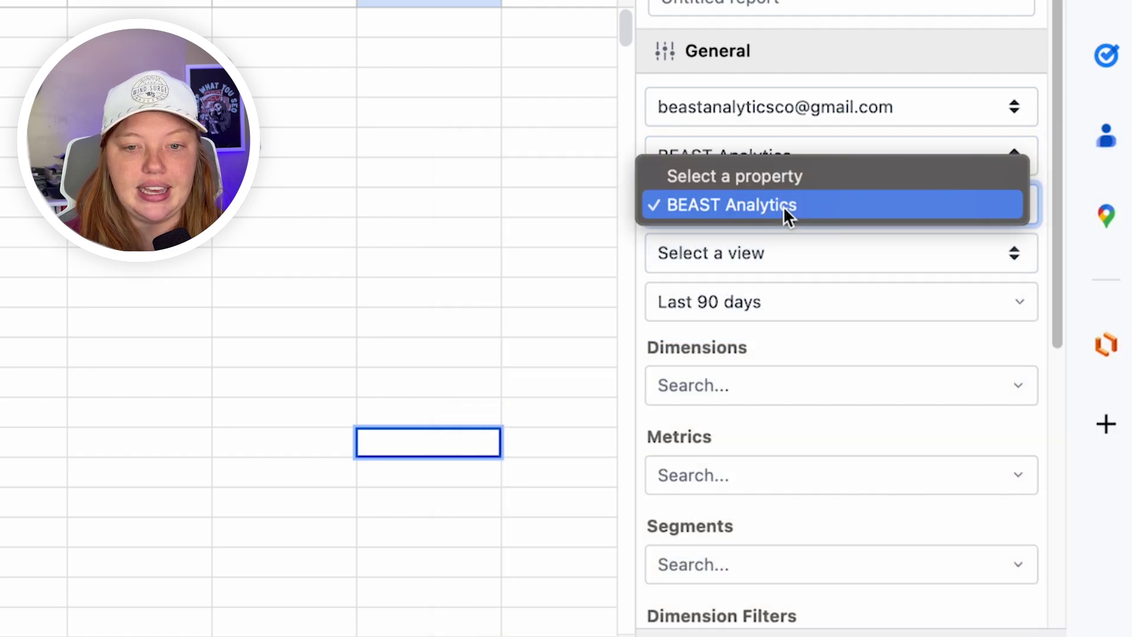
pyautogui.click(725, 204)
pyautogui.click(727, 251)
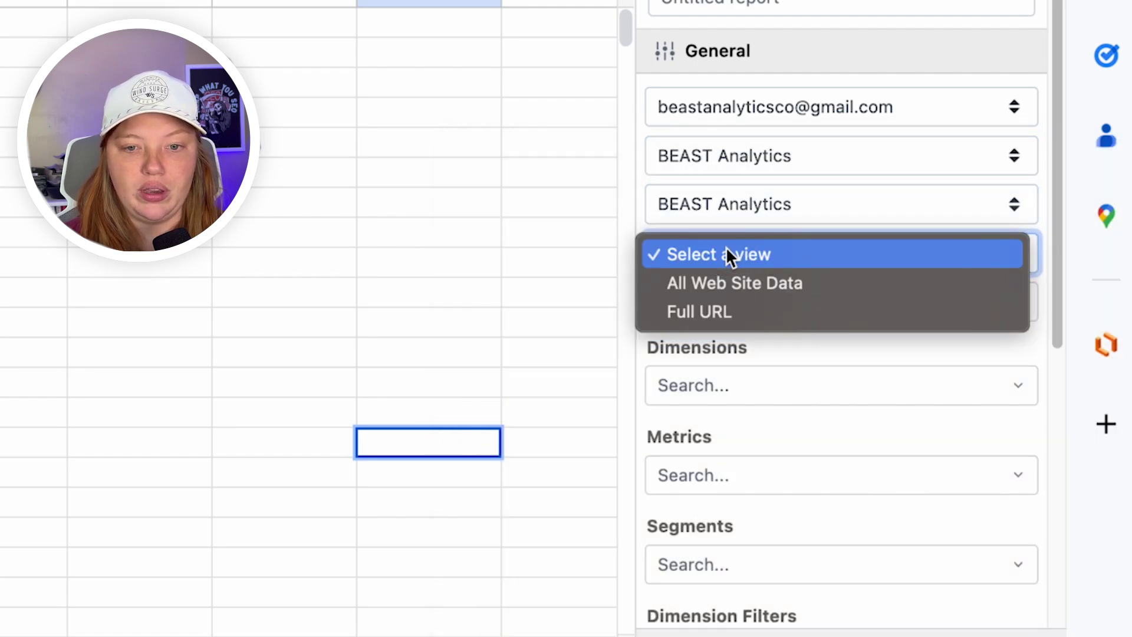
pyautogui.click(737, 283)
# Set the date range to All Time and bring up the Dimensions list
pyautogui.scroll(-2, 765, 291)
pyautogui.scroll(2, 770, 307)
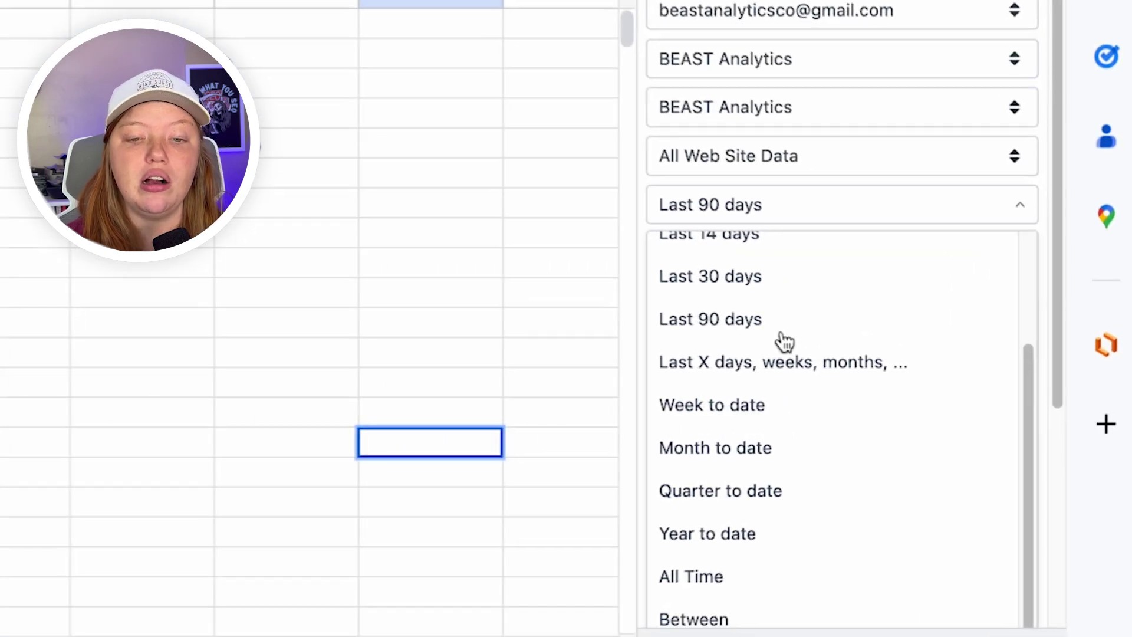
pyautogui.scroll(-4, 913, 370)
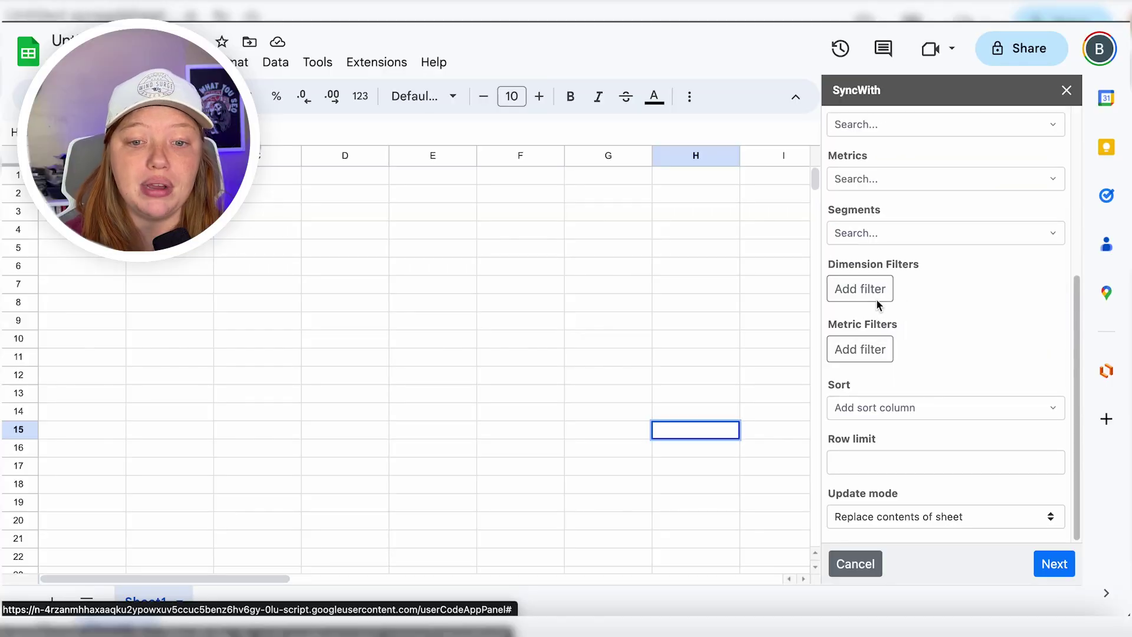
pyautogui.scroll(5, 908, 243)
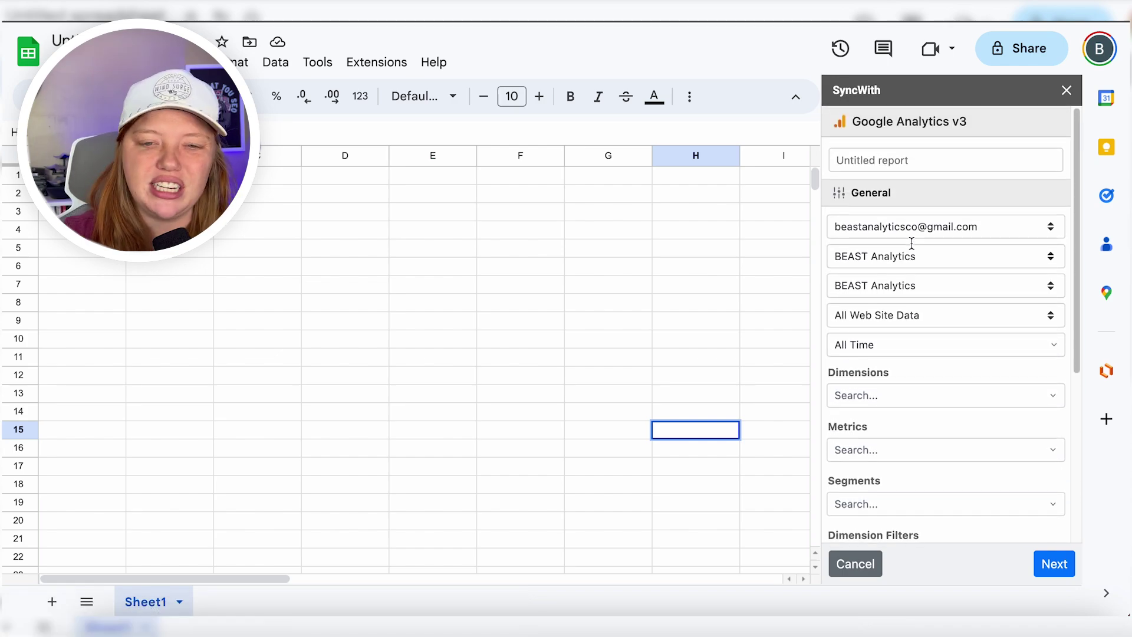
pyautogui.click(865, 395)
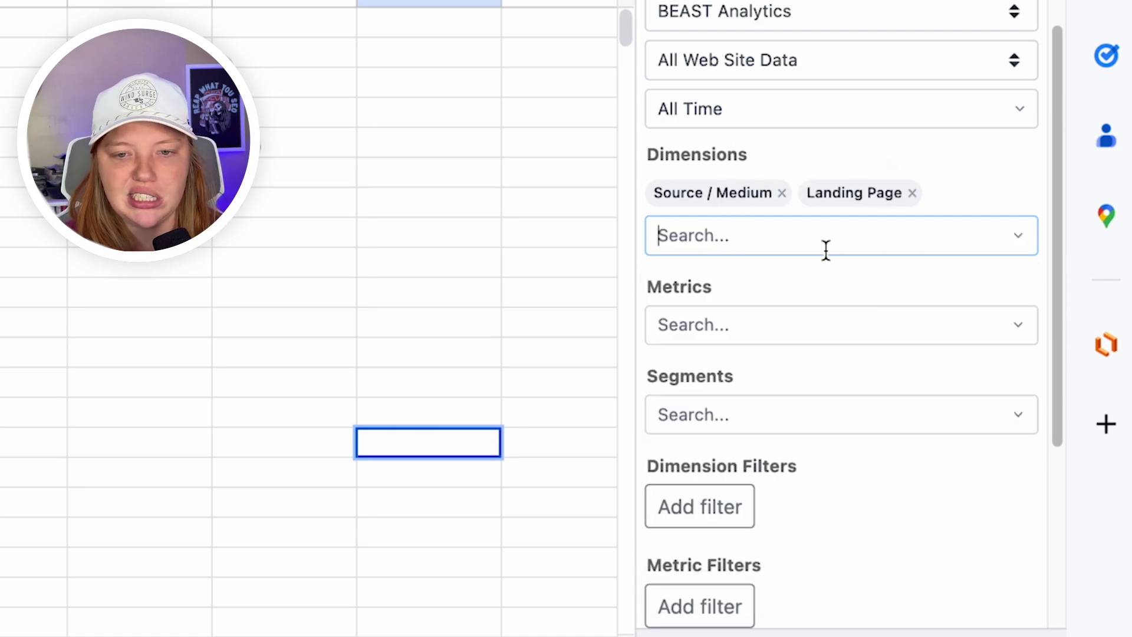
# Add Source / Medium and Landing Page as the report's dimensions
pyautogui.scroll(-2, 755, 319)
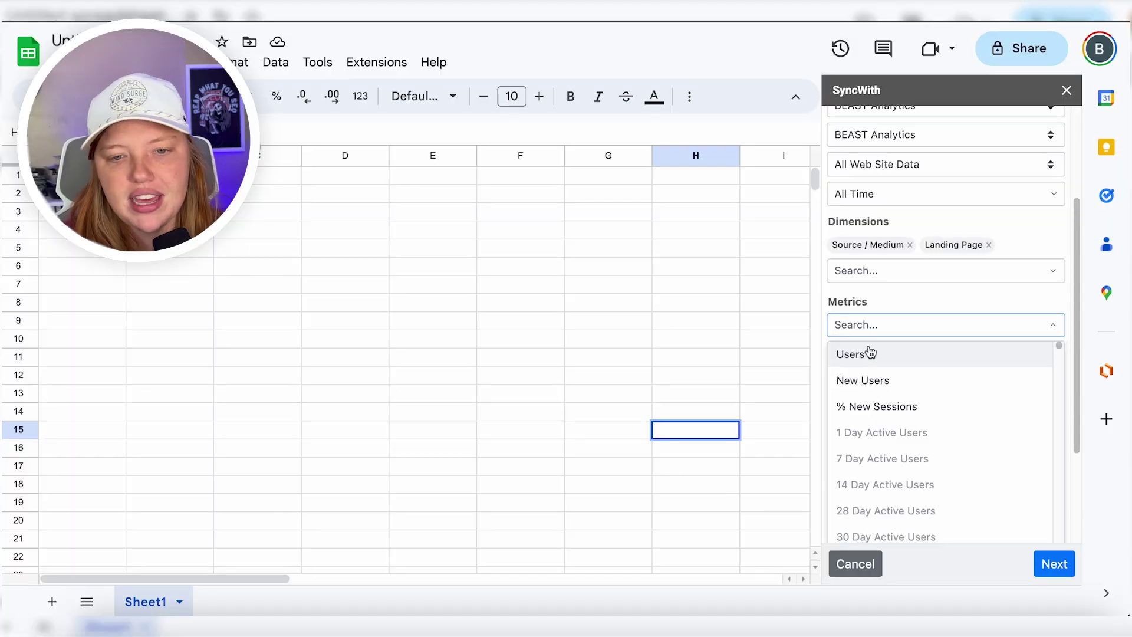
# Add Users, Sessions and Avg. Session Duration as report metrics
pyautogui.click(869, 354)
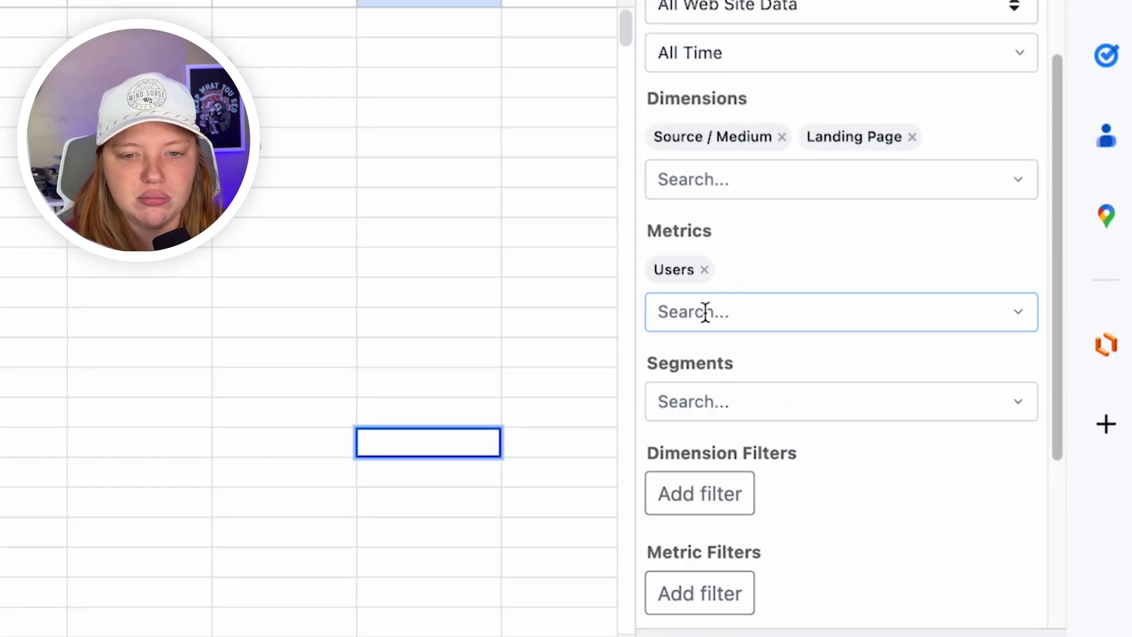
pyautogui.click(705, 312)
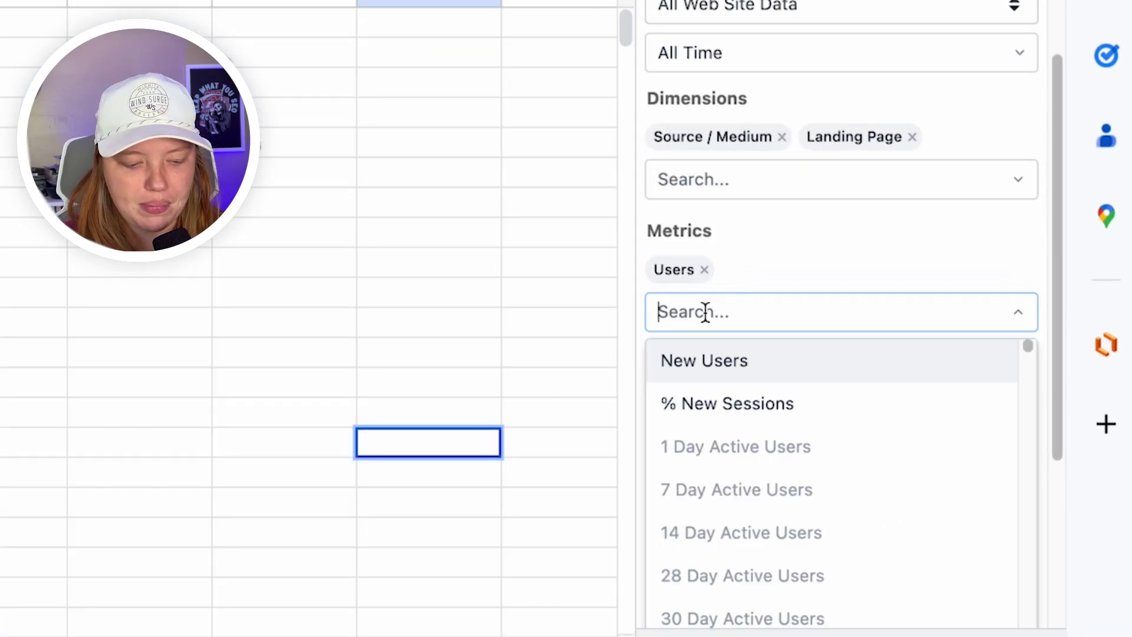
pyautogui.click(717, 394)
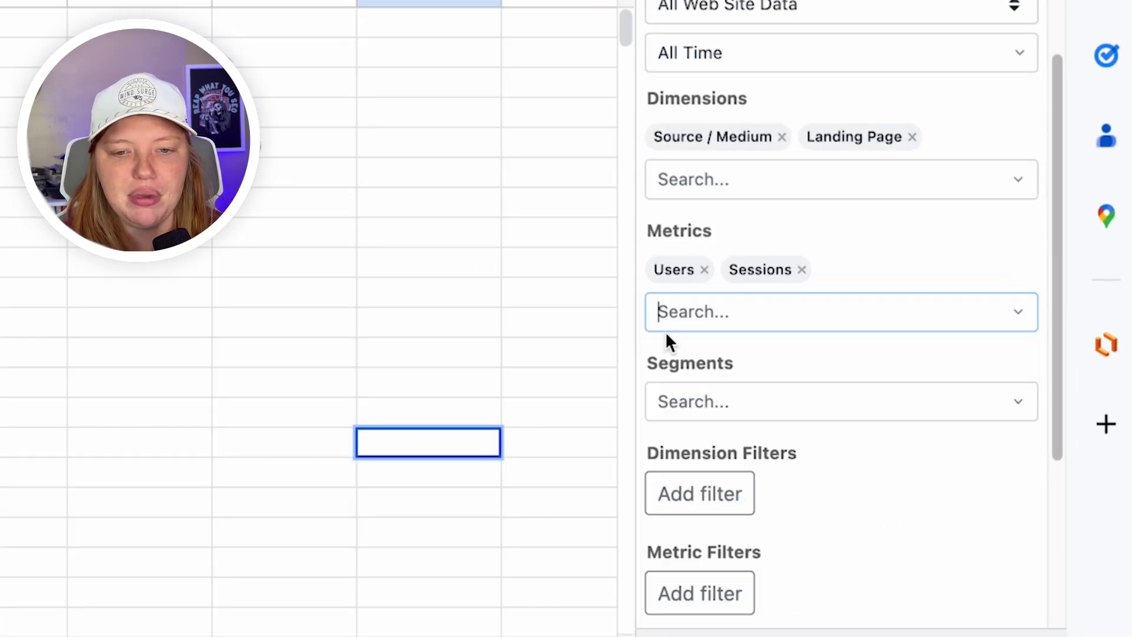
pyautogui.click(746, 316)
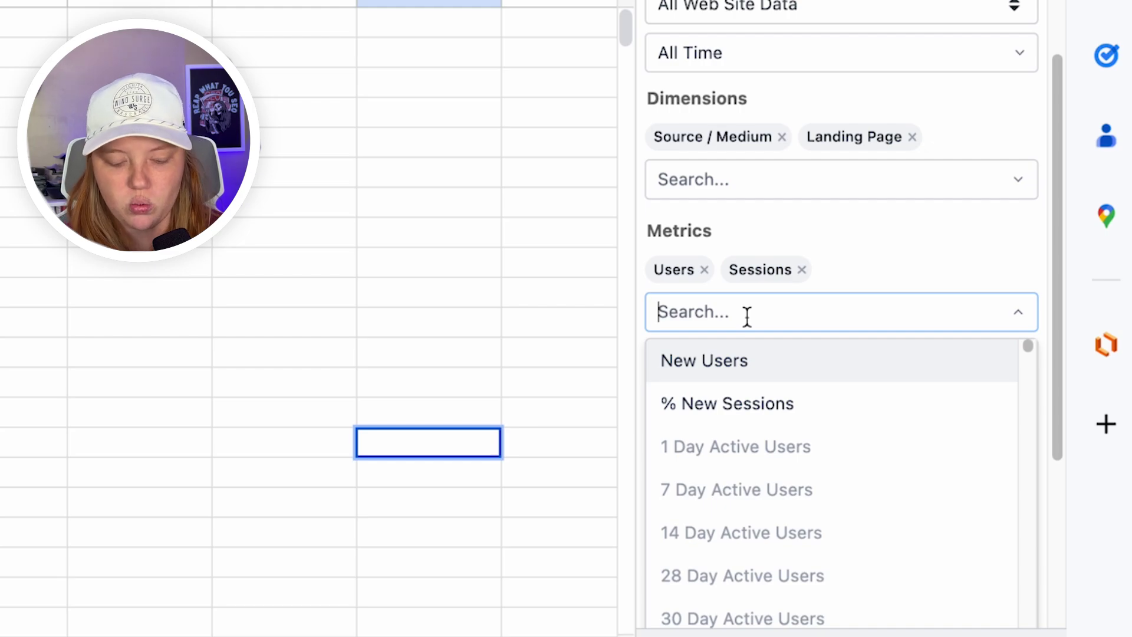
pyautogui.write('sess')
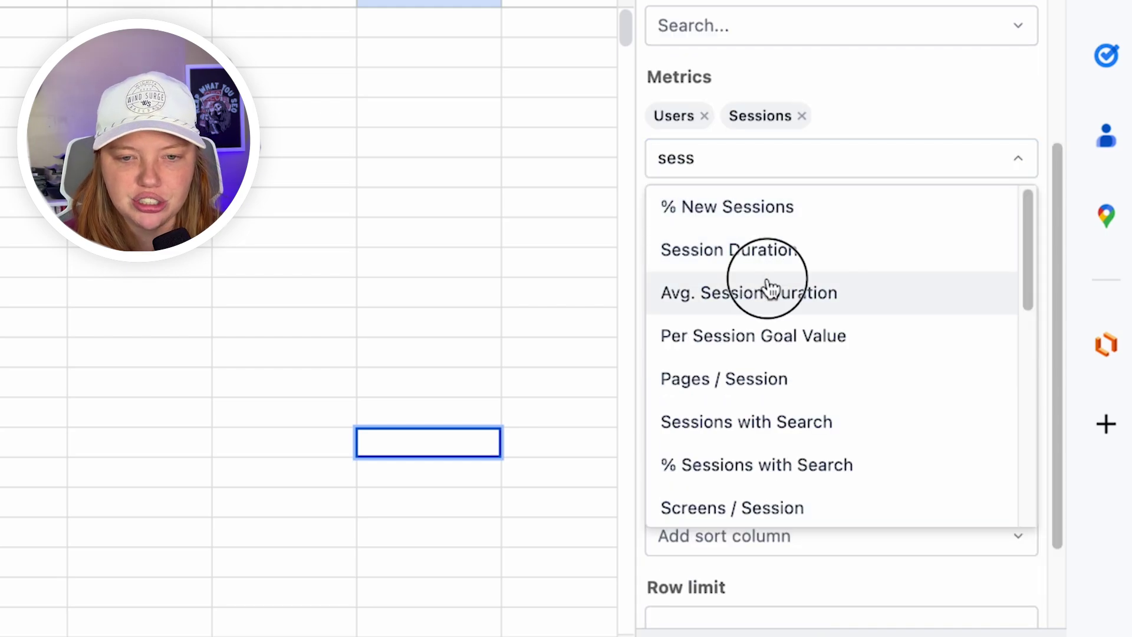
pyautogui.click(766, 288)
# Add Goal 1 Completions and Bounce Rate as report metrics
pyautogui.click(756, 157)
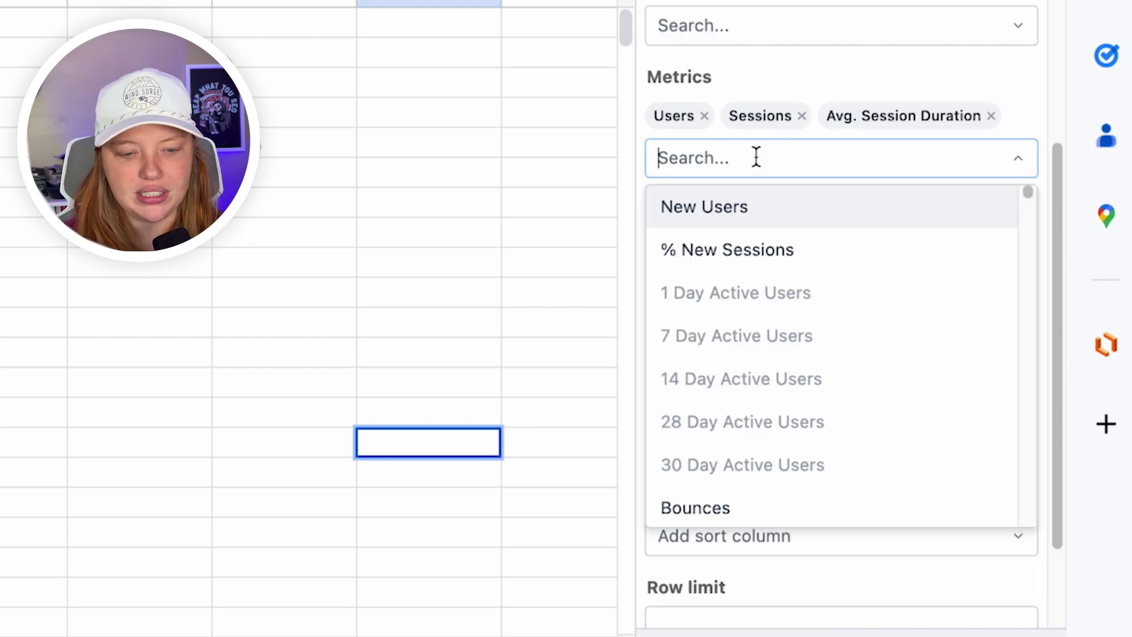
pyautogui.write('goal')
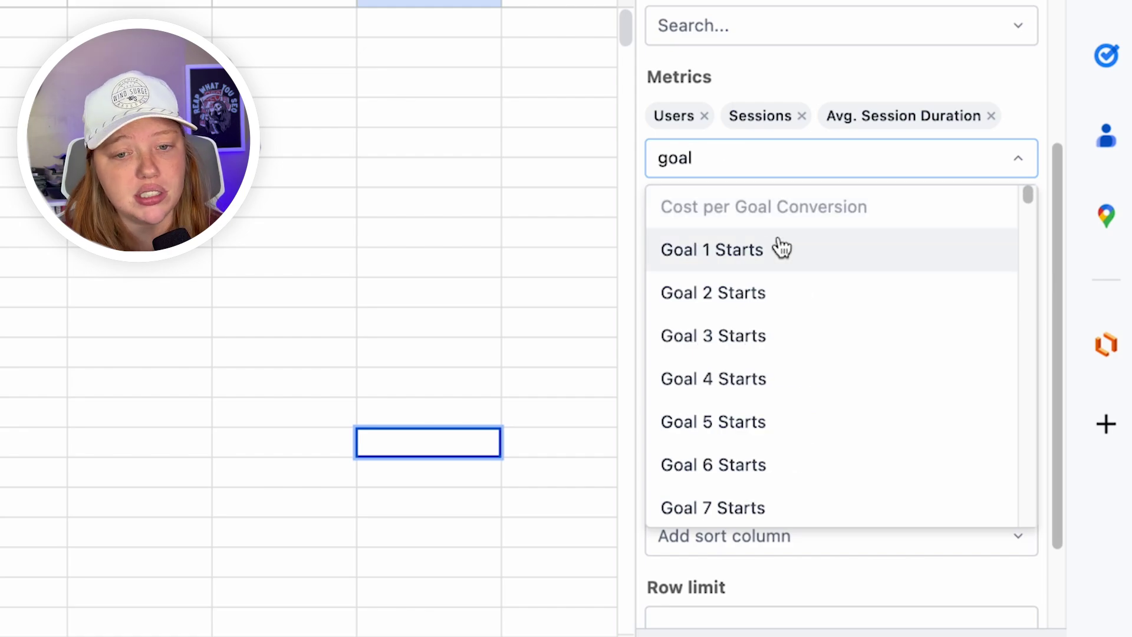
pyautogui.scroll(-6, 779, 245)
pyautogui.scroll(-10, 779, 246)
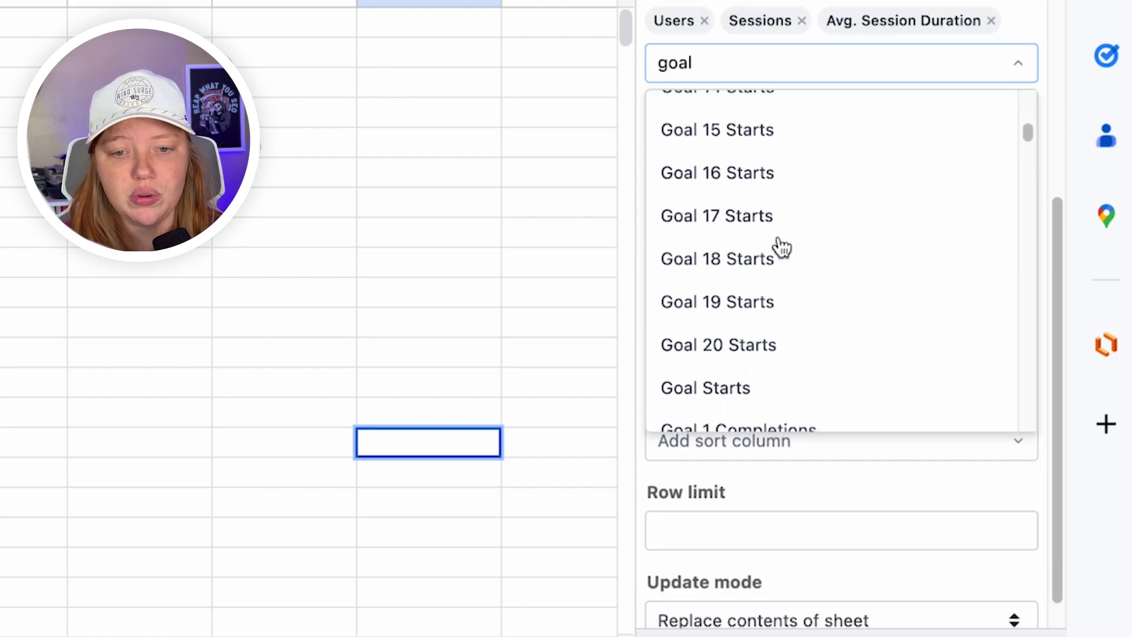
pyautogui.click(761, 238)
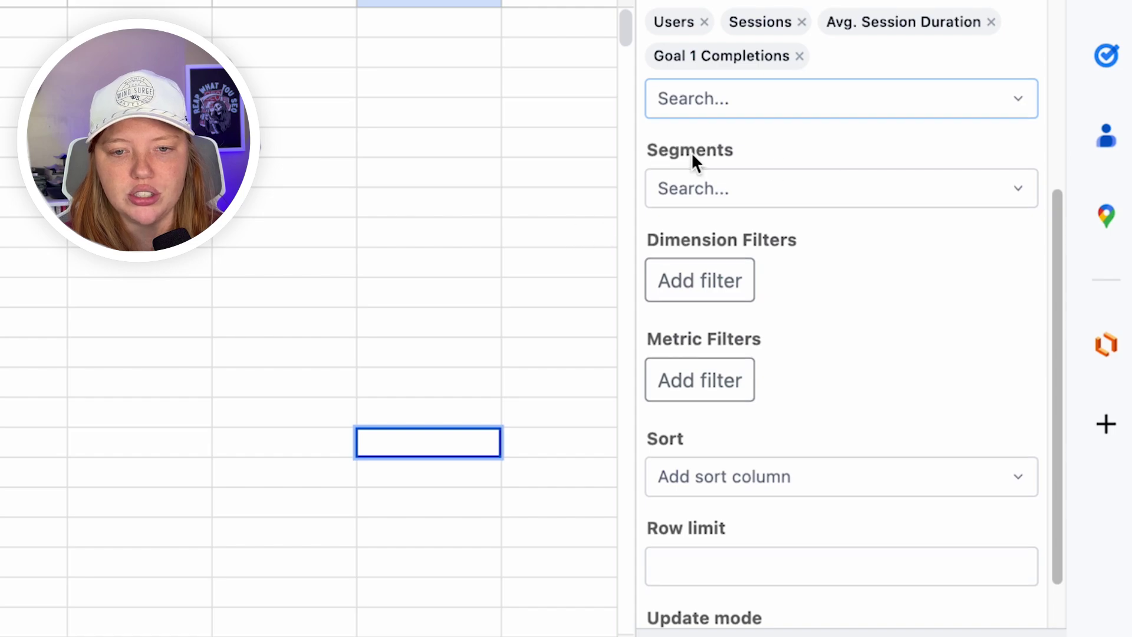
pyautogui.scroll(2, 657, 172)
pyautogui.click(733, 187)
pyautogui.scroll(-2, 770, 313)
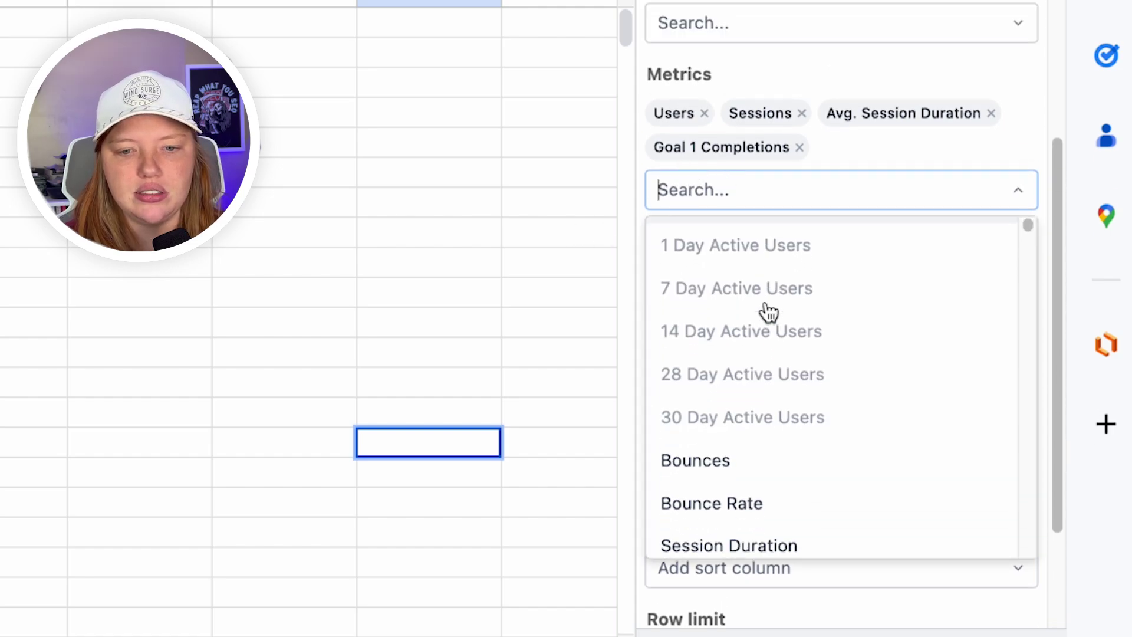
pyautogui.click(748, 504)
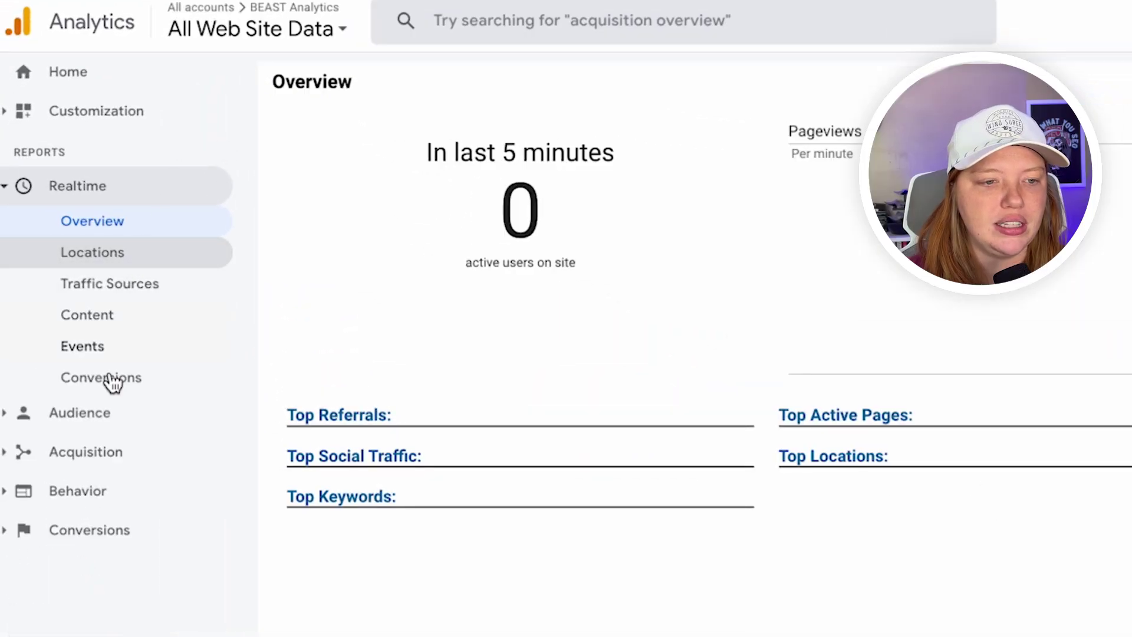
# Open the Acquisition > All Traffic > Source/Medium report in Google Analytics
pyautogui.click(99, 456)
pyautogui.click(112, 264)
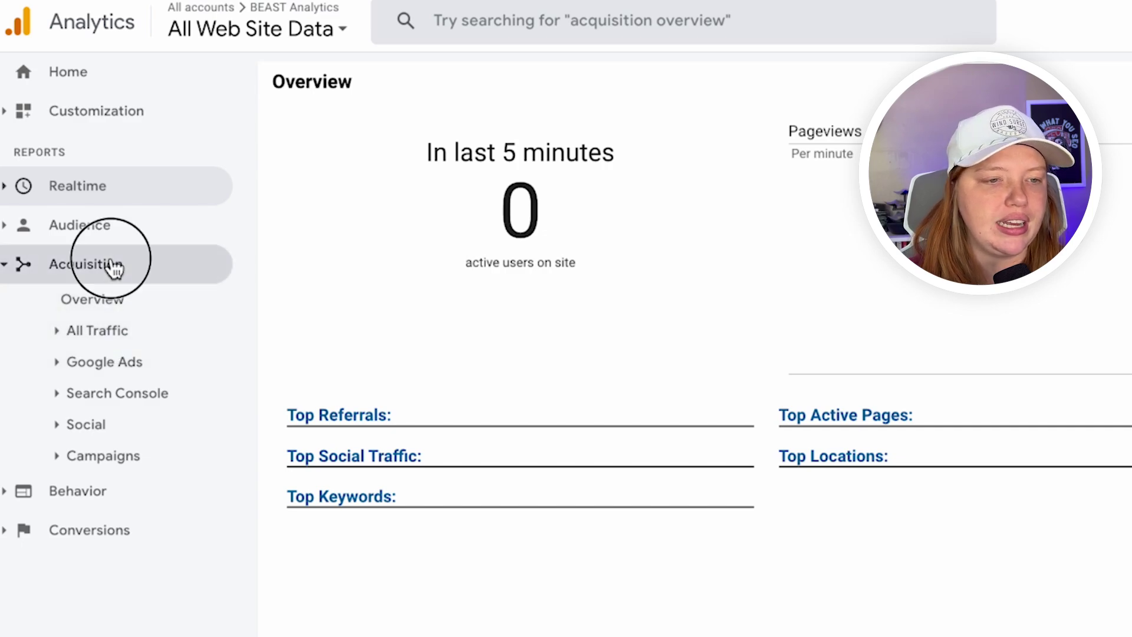
pyautogui.click(119, 267)
pyautogui.click(125, 335)
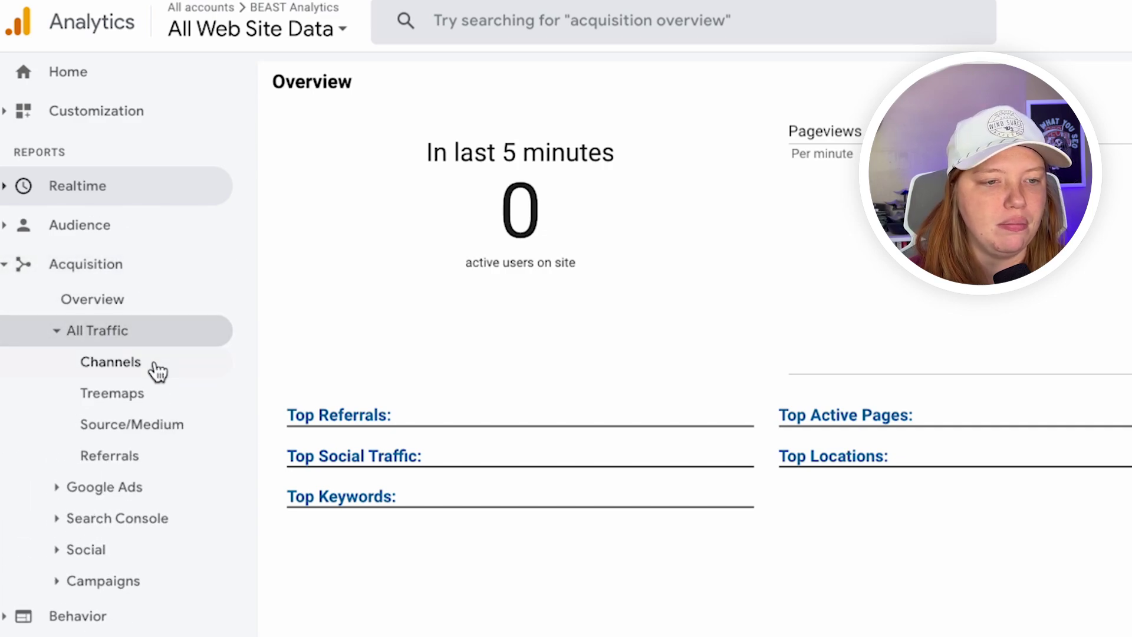
pyautogui.click(142, 422)
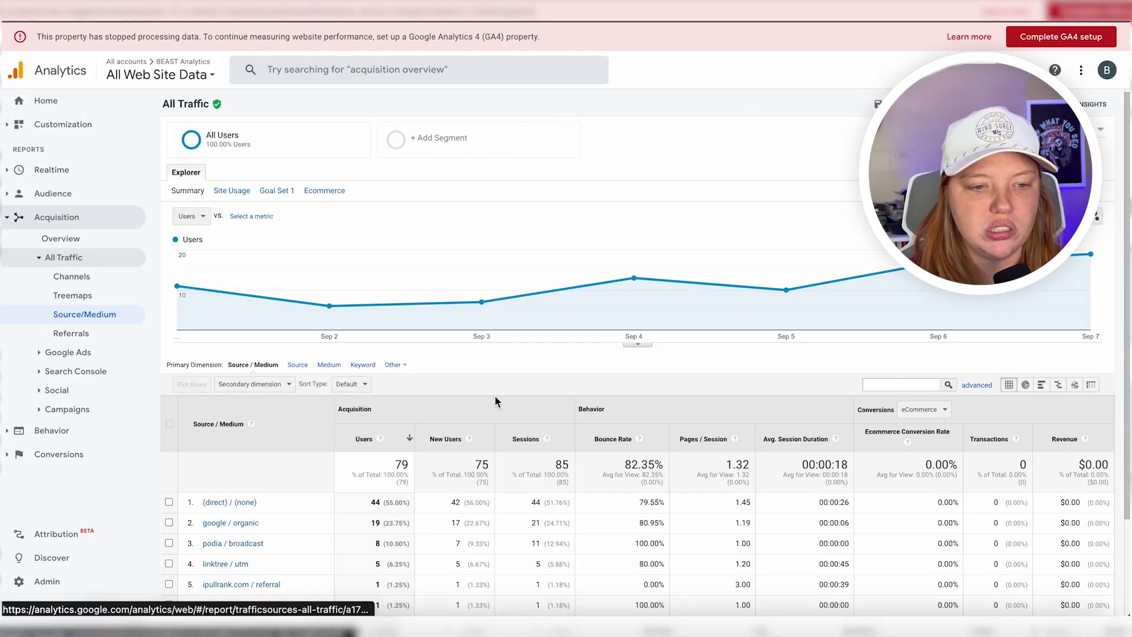
pyautogui.scroll(-2, 495, 397)
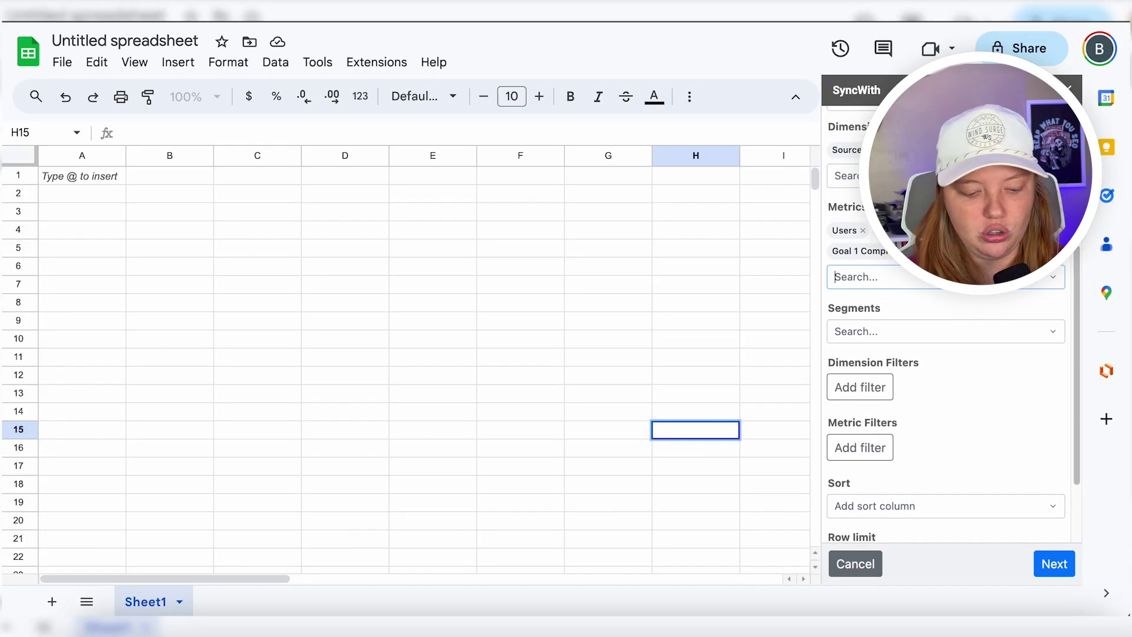
# Add Pages / Session to the SyncWith metrics and show Goal 1 conversions in Analytics
pyautogui.write('pages')
pyautogui.click(948, 301)
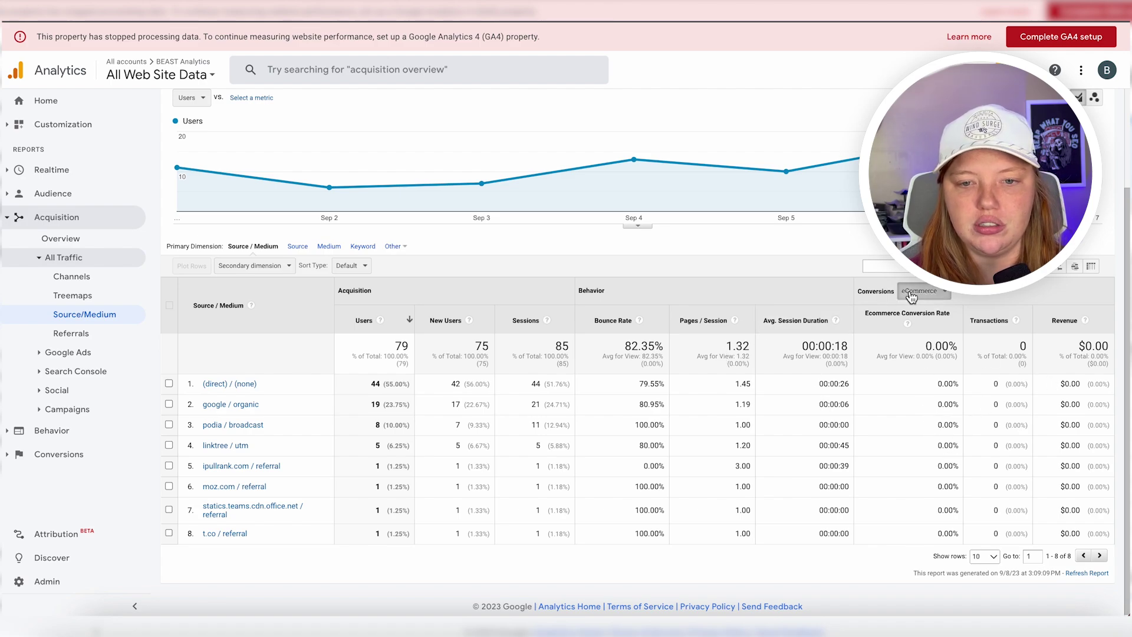
pyautogui.click(927, 343)
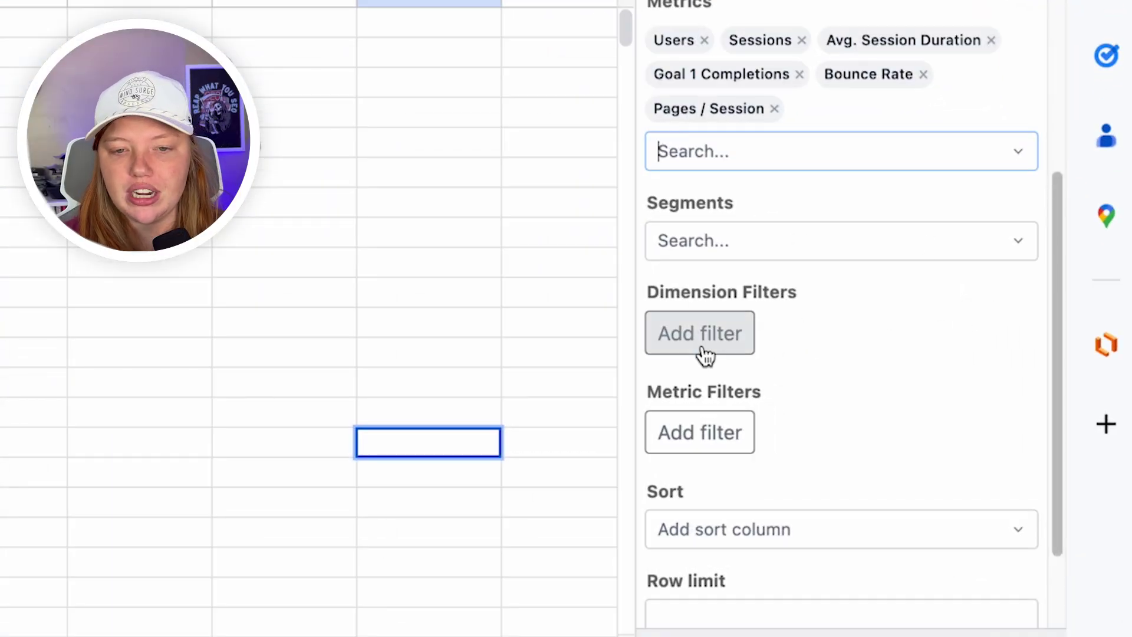
# Skip segments, then set sheet settings to Hide status row with insert location New sheet
pyautogui.click(788, 241)
pyautogui.click(689, 197)
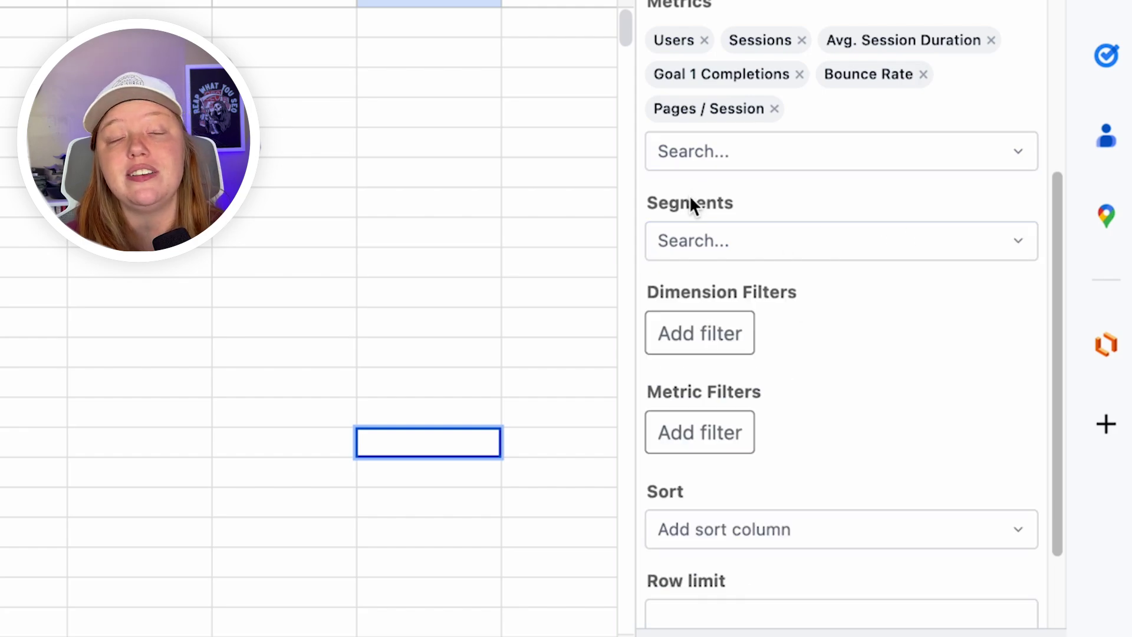
pyautogui.scroll(-2, 743, 278)
pyautogui.scroll(-1, 811, 381)
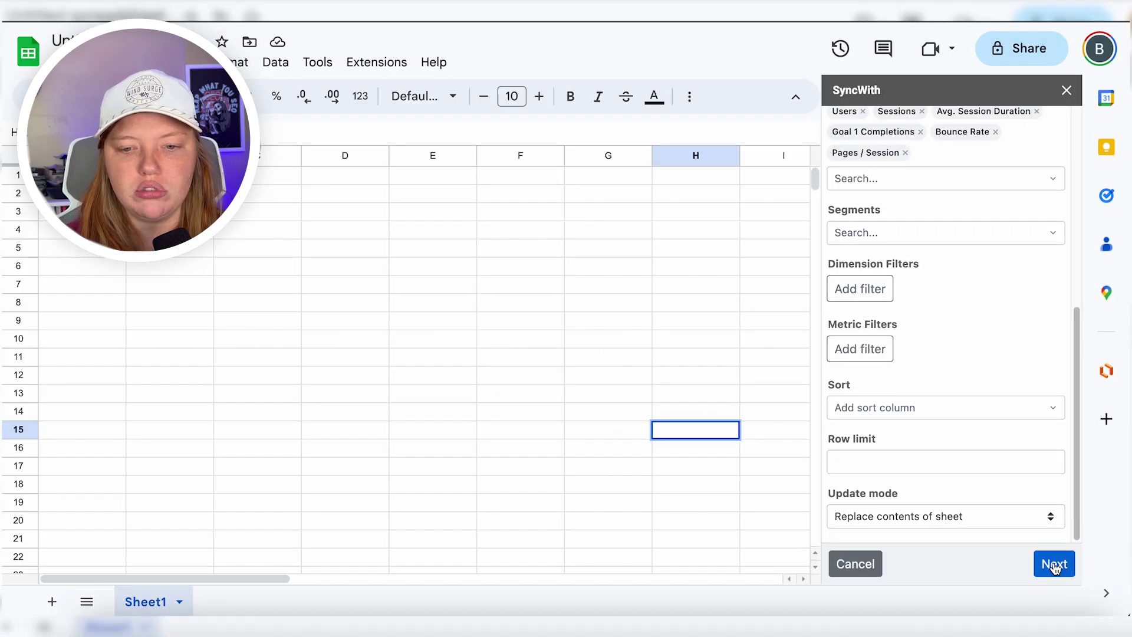
pyautogui.click(1056, 565)
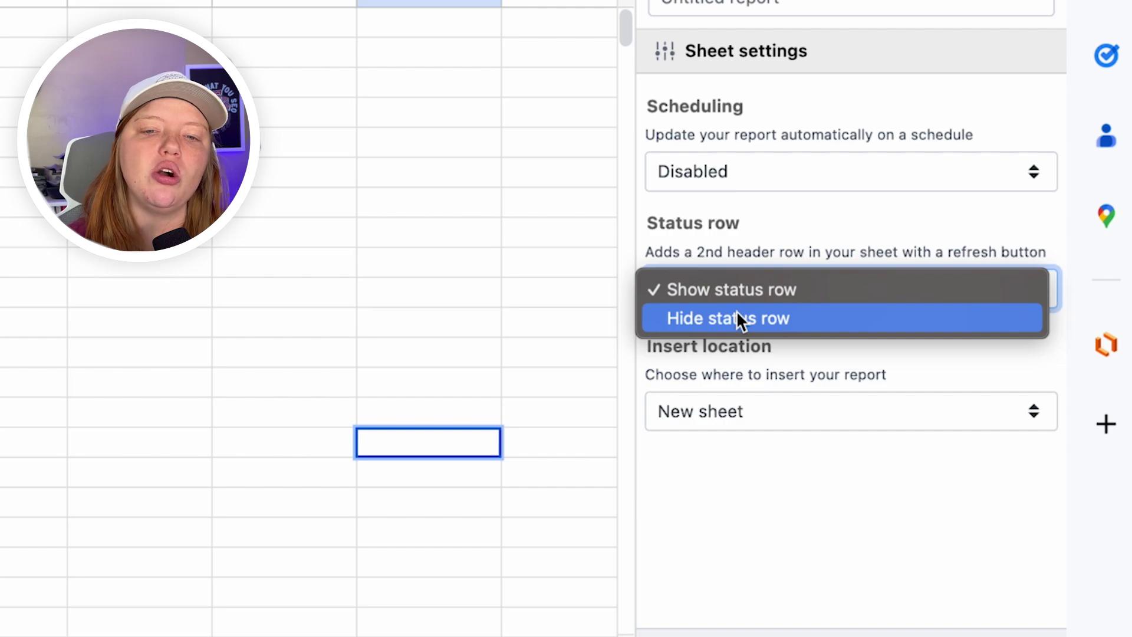
pyautogui.click(739, 321)
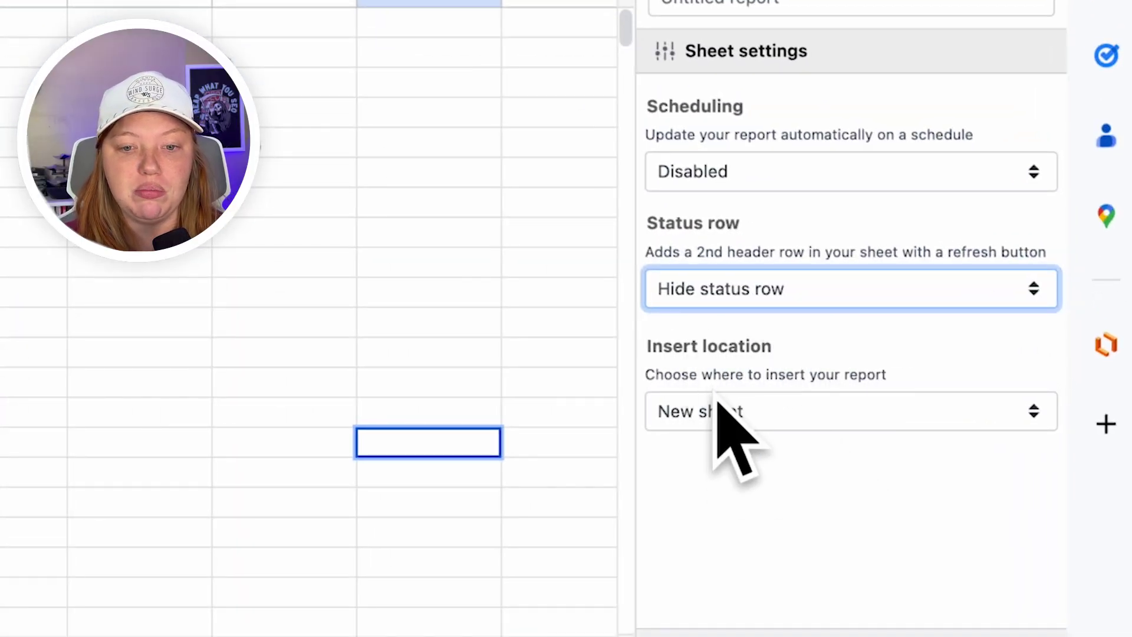
pyautogui.click(725, 3)
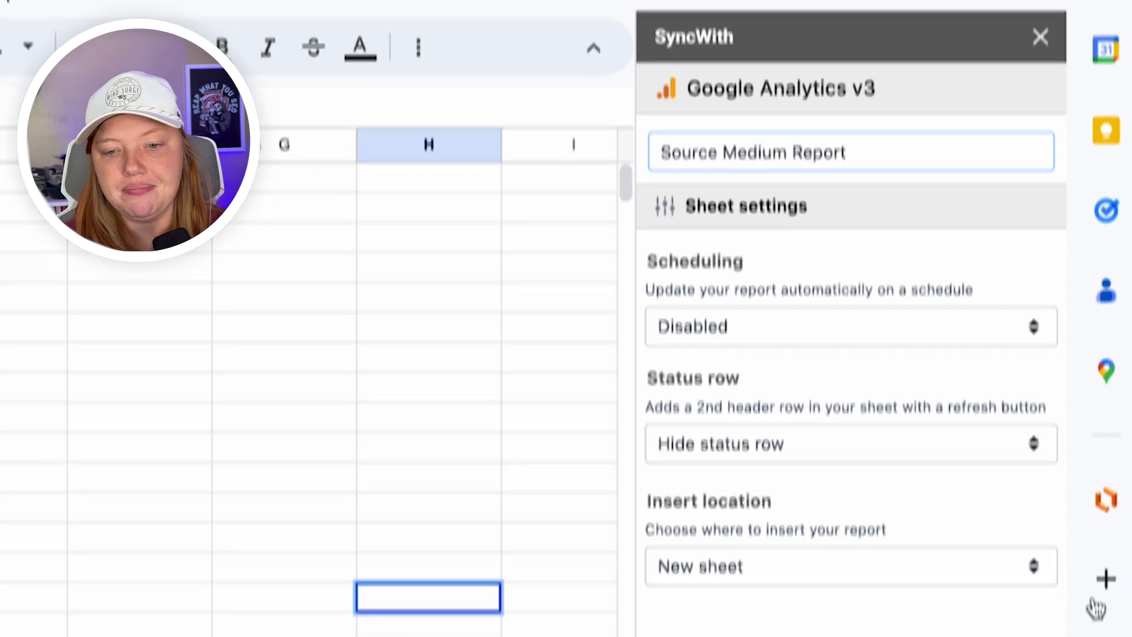
# Name the report 'Source Medium Report' and insert it into a new sheet
pyautogui.click(1010, 543)
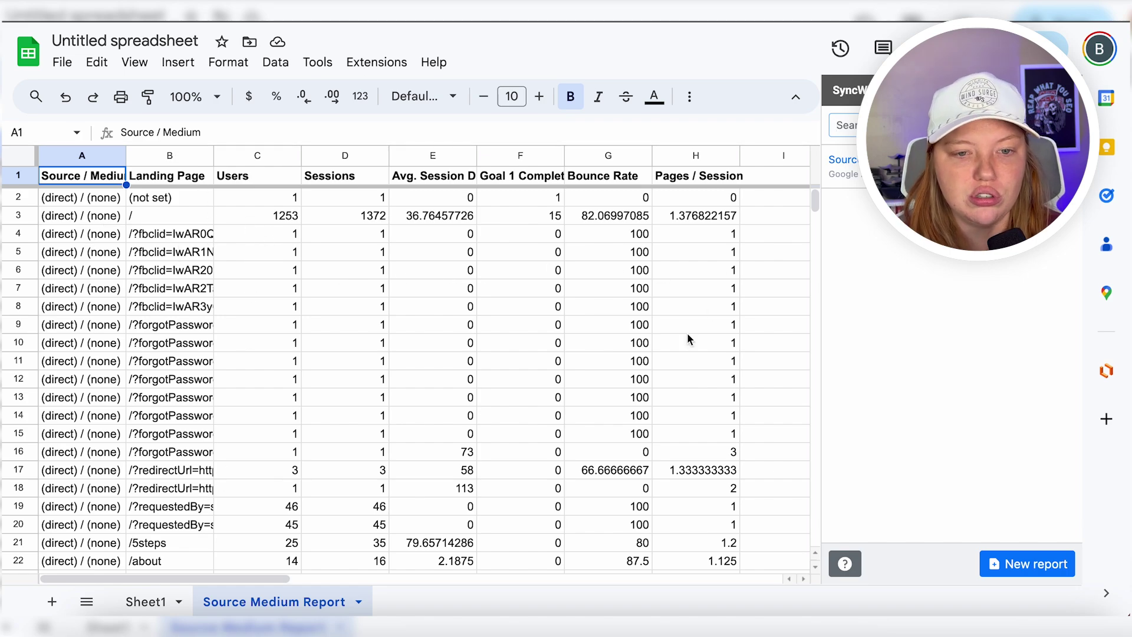
# Review the imported Source Medium Report rows and open the connector's Refresh options menu
pyautogui.scroll(-4, 447, 326)
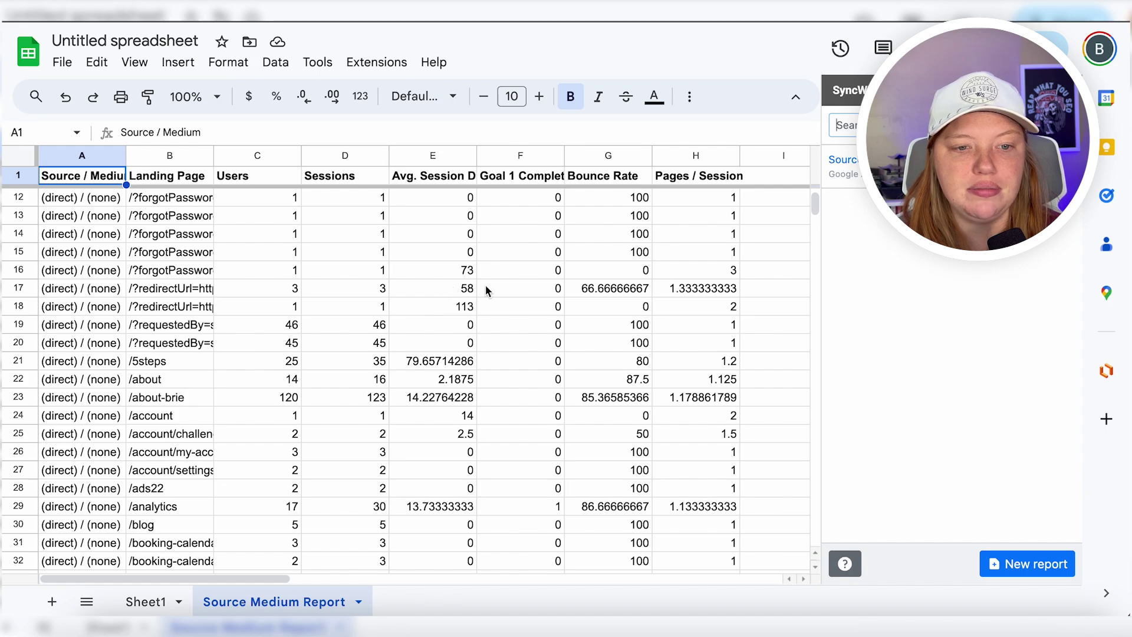
pyautogui.scroll(-15, 329, 327)
pyautogui.scroll(8, 329, 328)
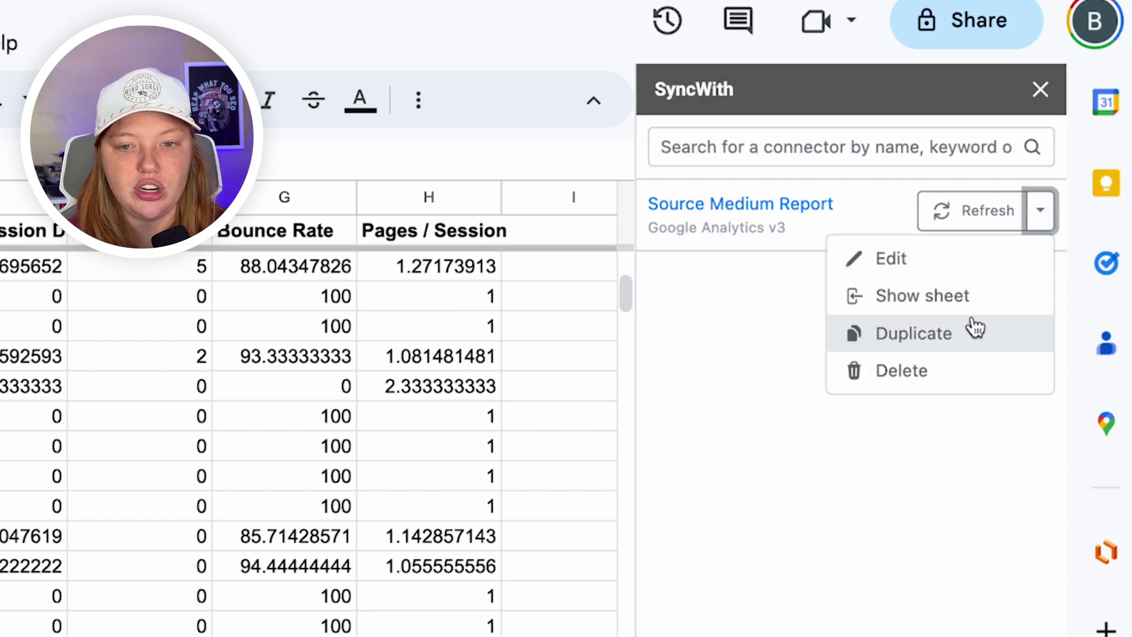
# Duplicate the connector and replace its dimensions with Date, Source / Medium and Landing Page
pyautogui.click(972, 340)
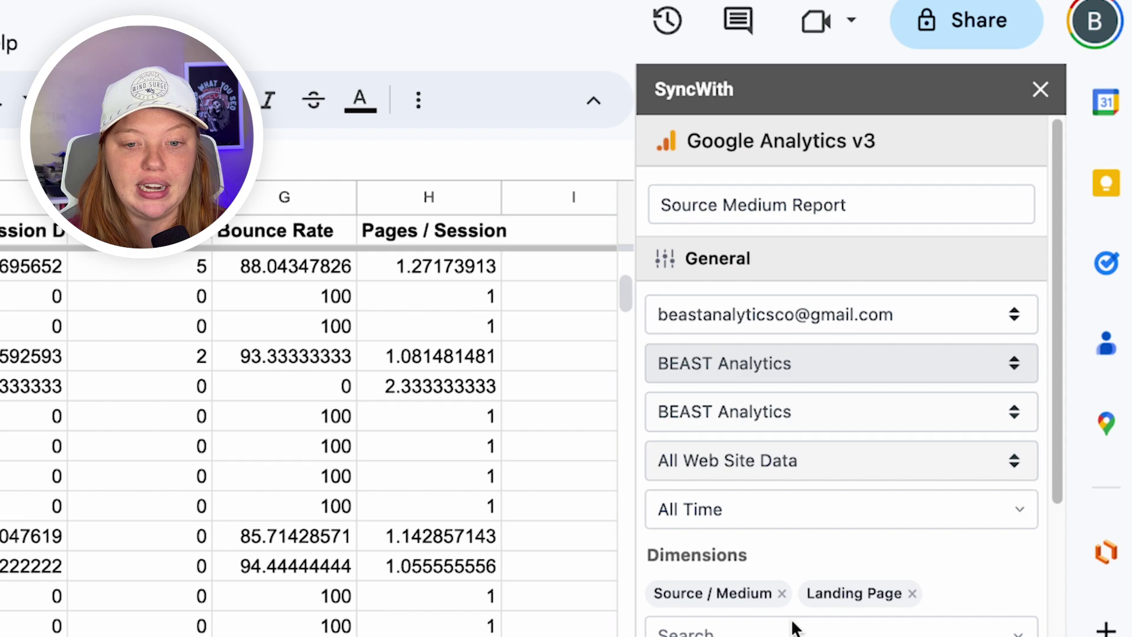
pyautogui.click(782, 594)
pyautogui.click(756, 601)
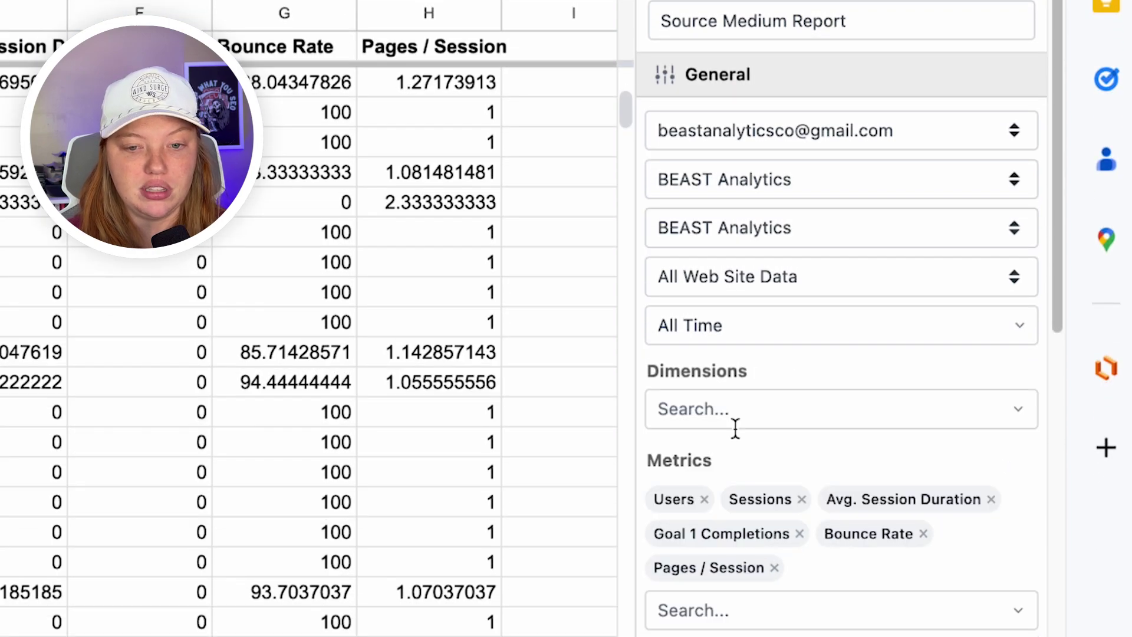
pyautogui.click(731, 603)
pyautogui.write('date')
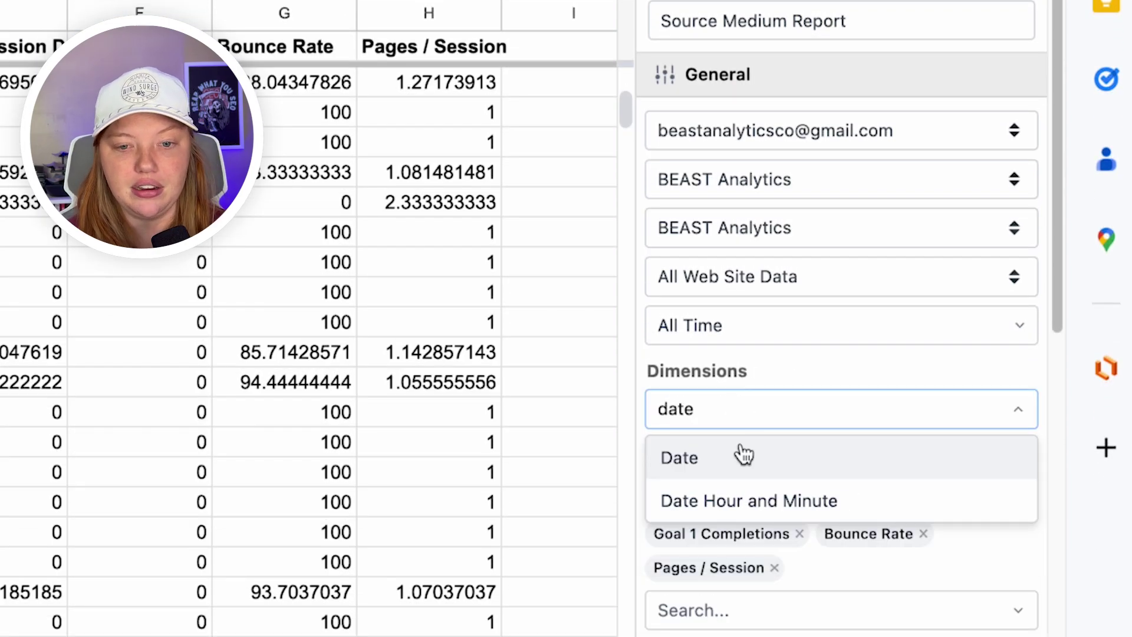
pyautogui.click(744, 455)
pyautogui.write('source')
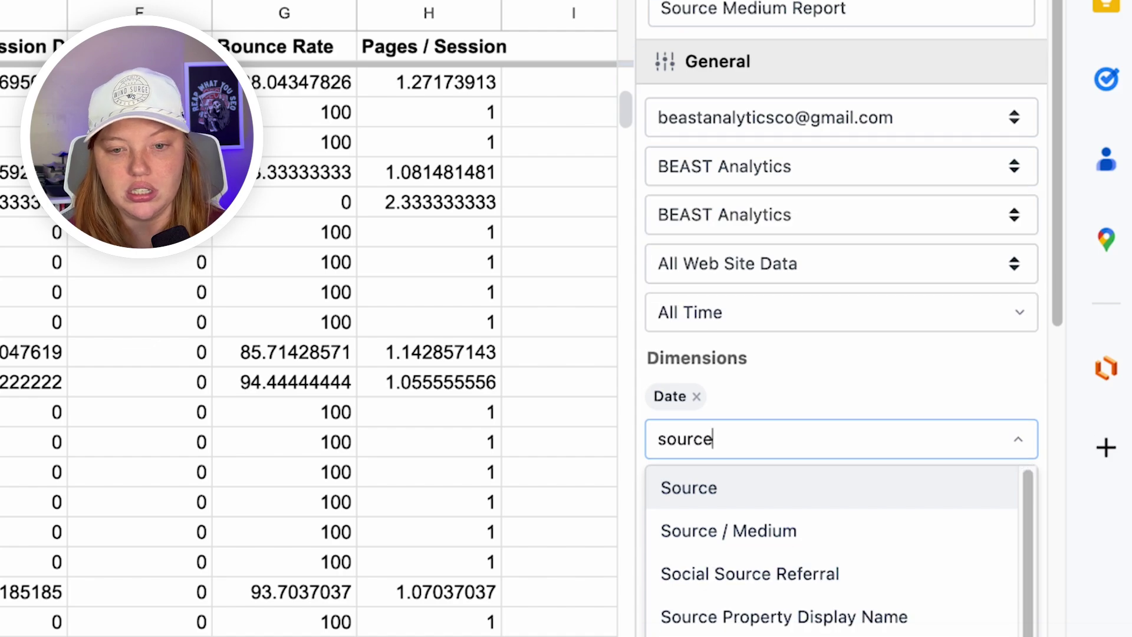
pyautogui.click(753, 528)
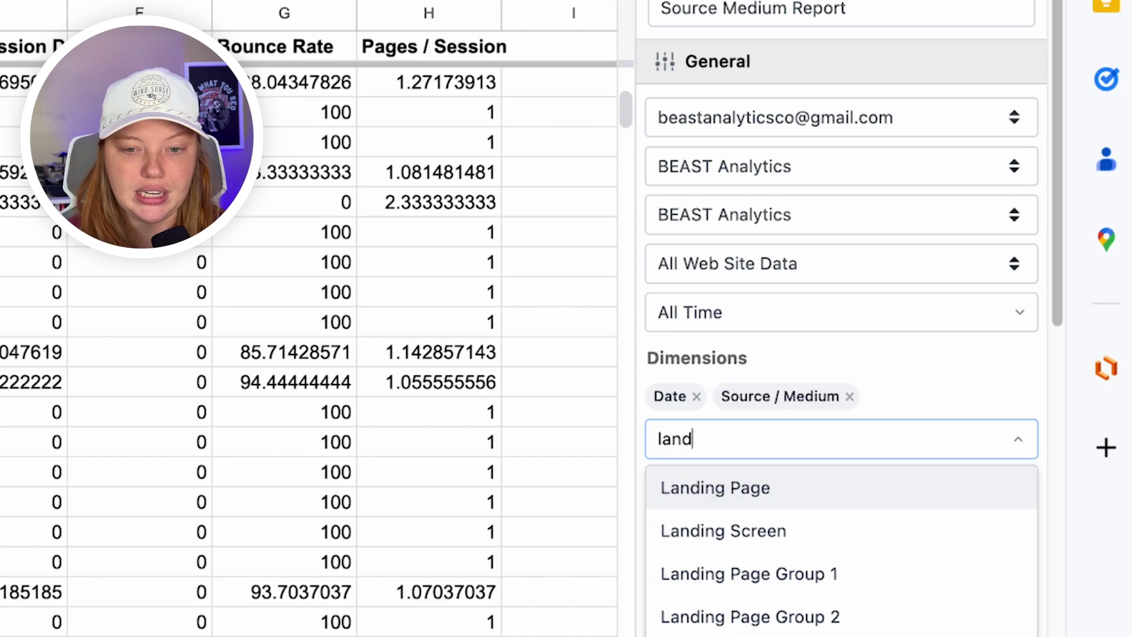
pyautogui.click(804, 488)
# Rename the copy 'Source Medium Report BY DATE' and insert it into a new sheet
pyautogui.click(1007, 525)
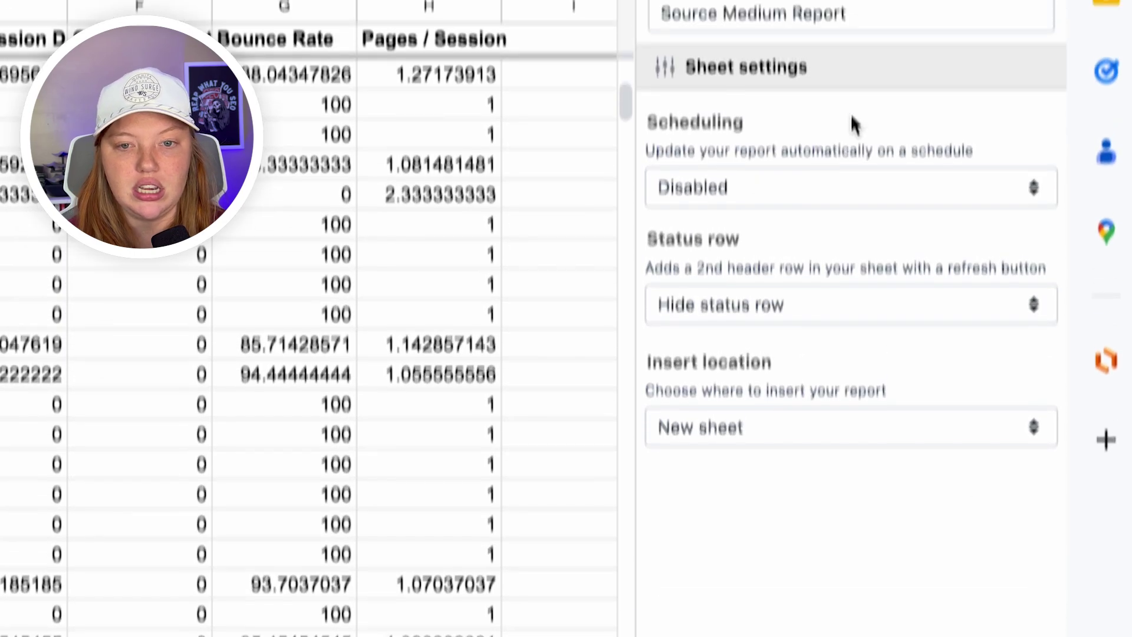
pyautogui.click(879, 43)
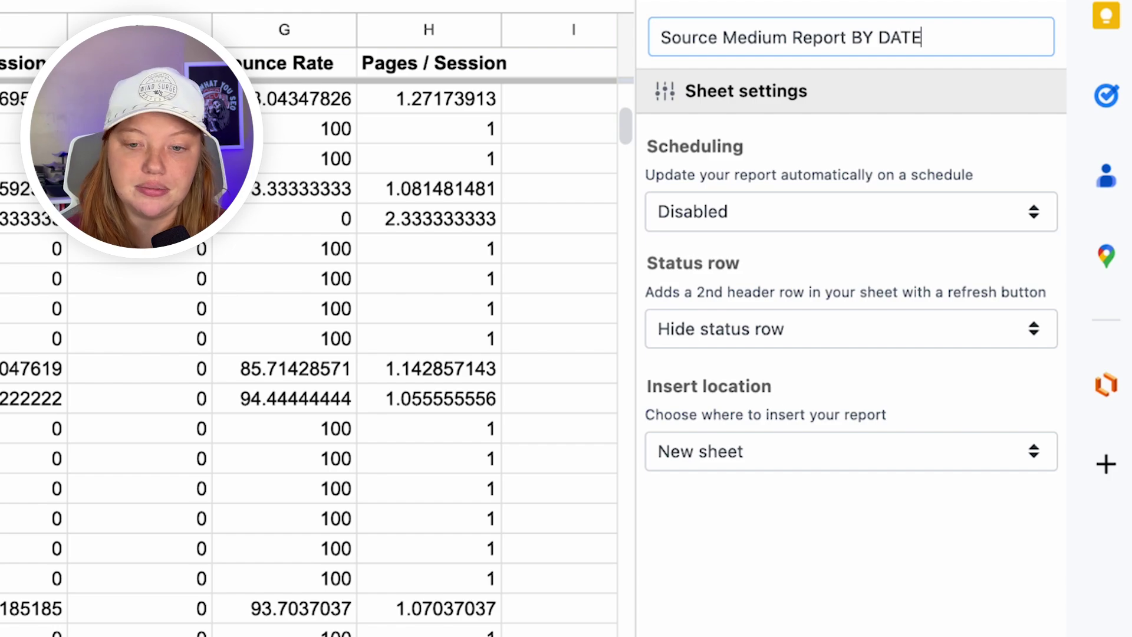
pyautogui.click(1006, 559)
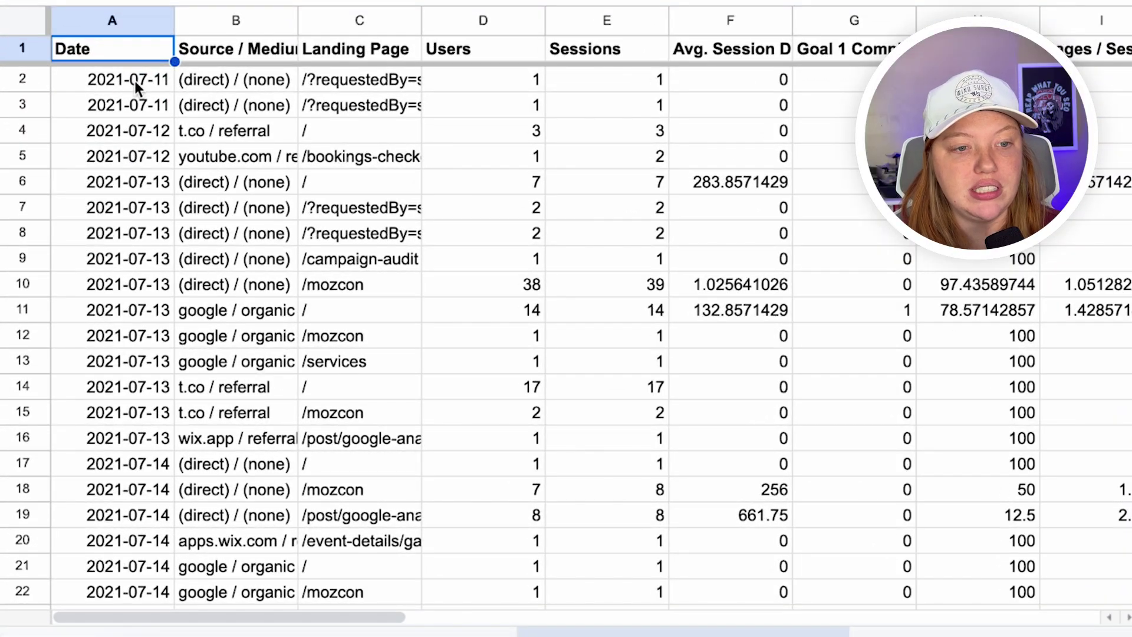
# Select A2 and scroll down through the by-date rows, which run from 2021-07-11 to 2023-09-07
pyautogui.click(135, 86)
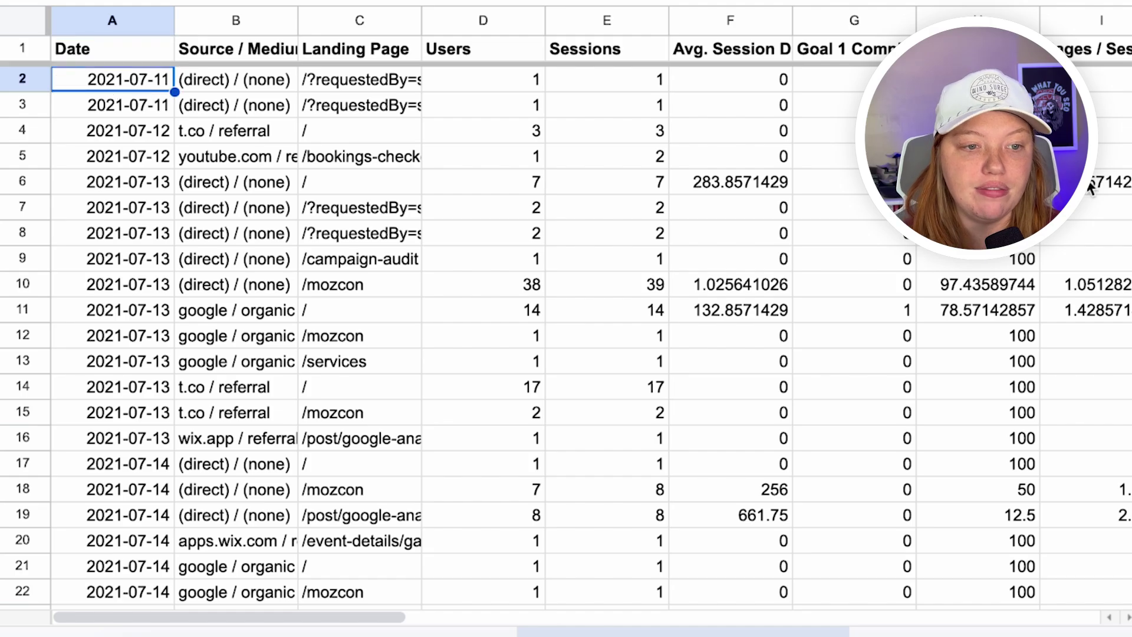
pyautogui.moveTo(1127, 79); pyautogui.dragTo(1130, 566)
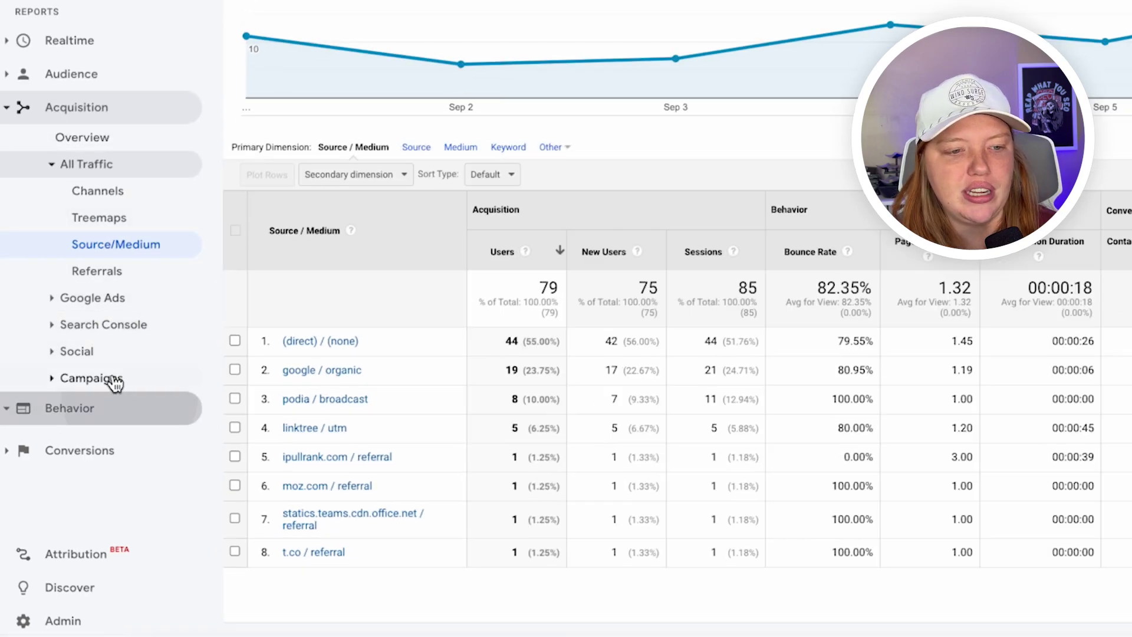
# Open the Behavior > Site Content > All Pages report in Google Analytics
pyautogui.click(115, 407)
pyautogui.click(83, 358)
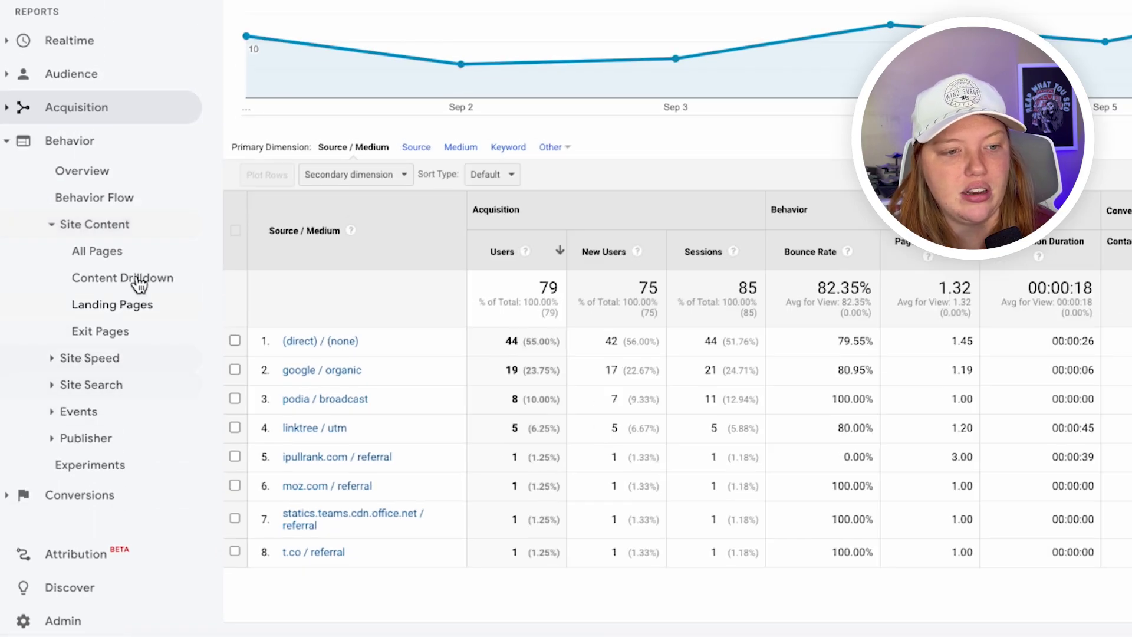
pyautogui.click(132, 252)
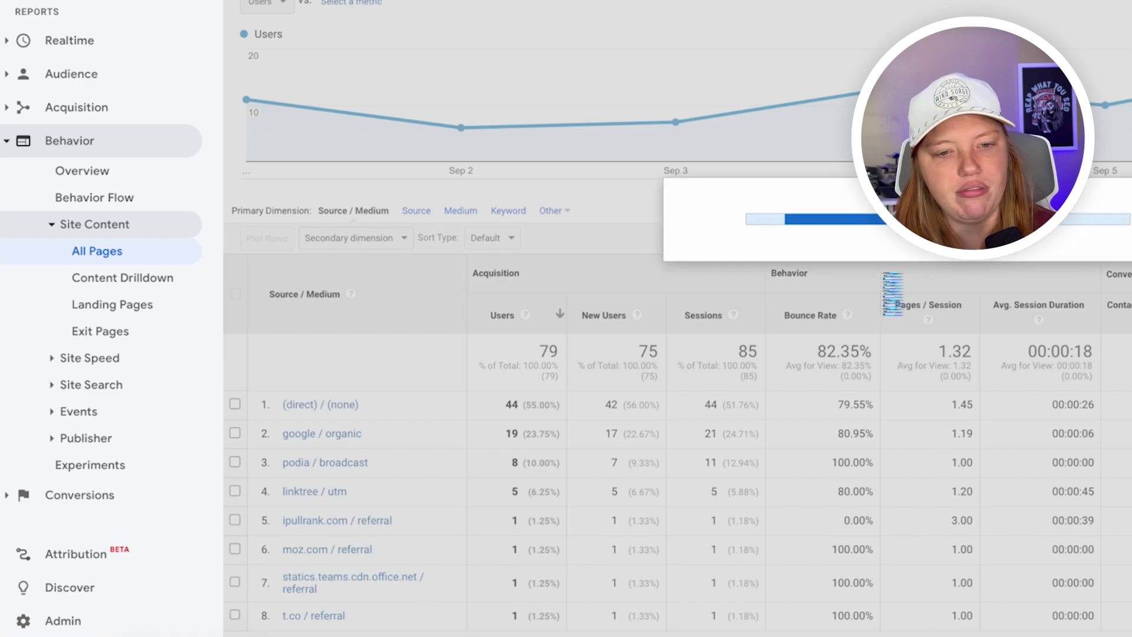